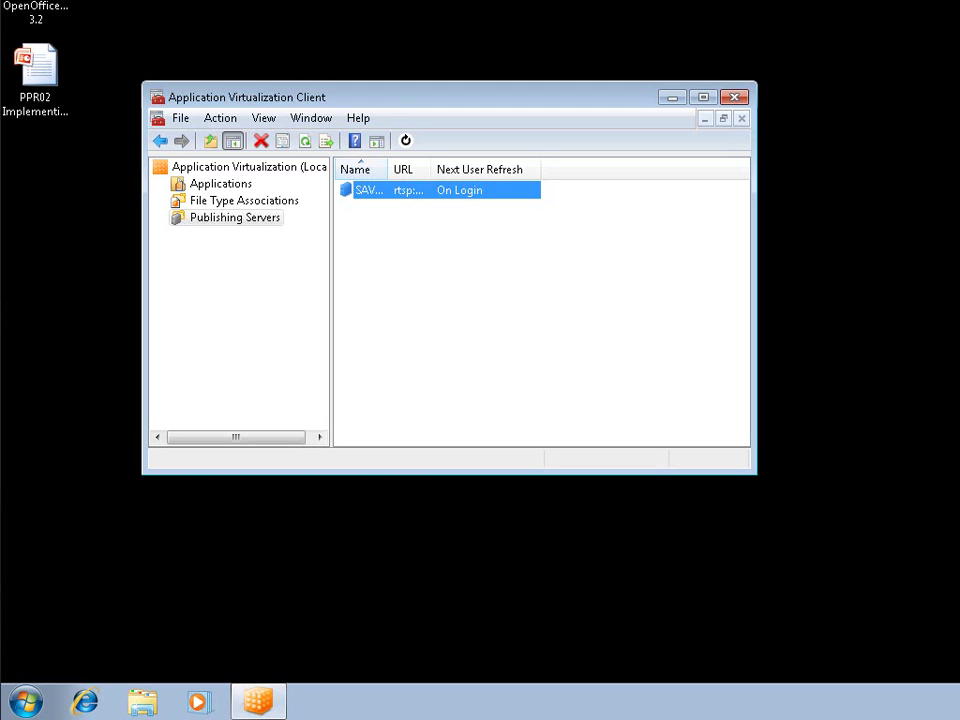
# - Launch Microsoft Office Word 2007 and dismiss its Activation Wizard without activating
pyautogui.click(27, 705)
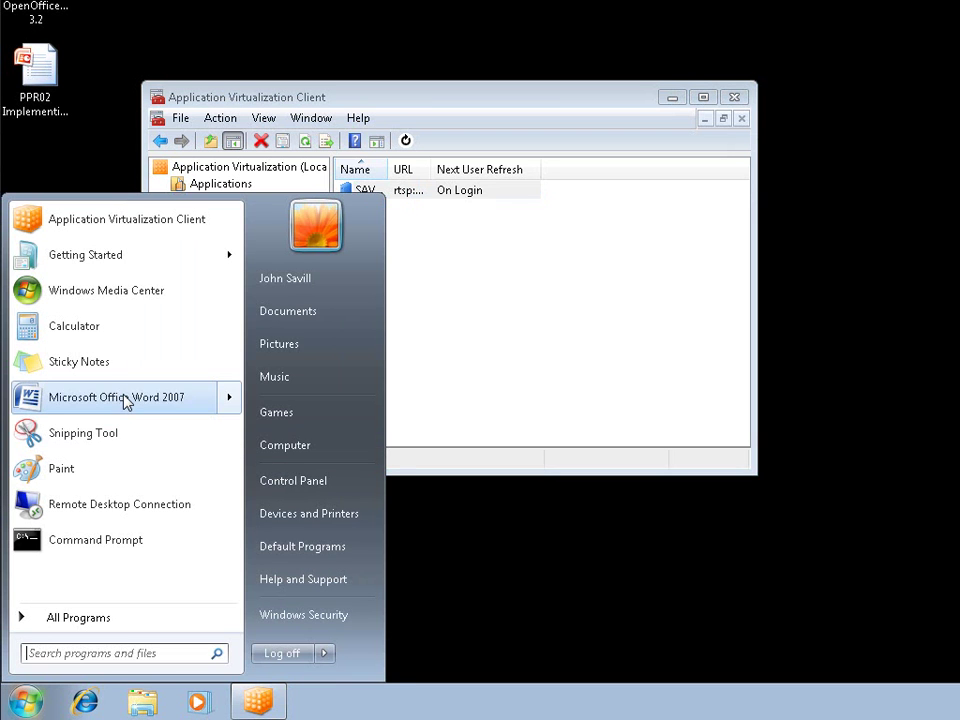
pyautogui.click(125, 399)
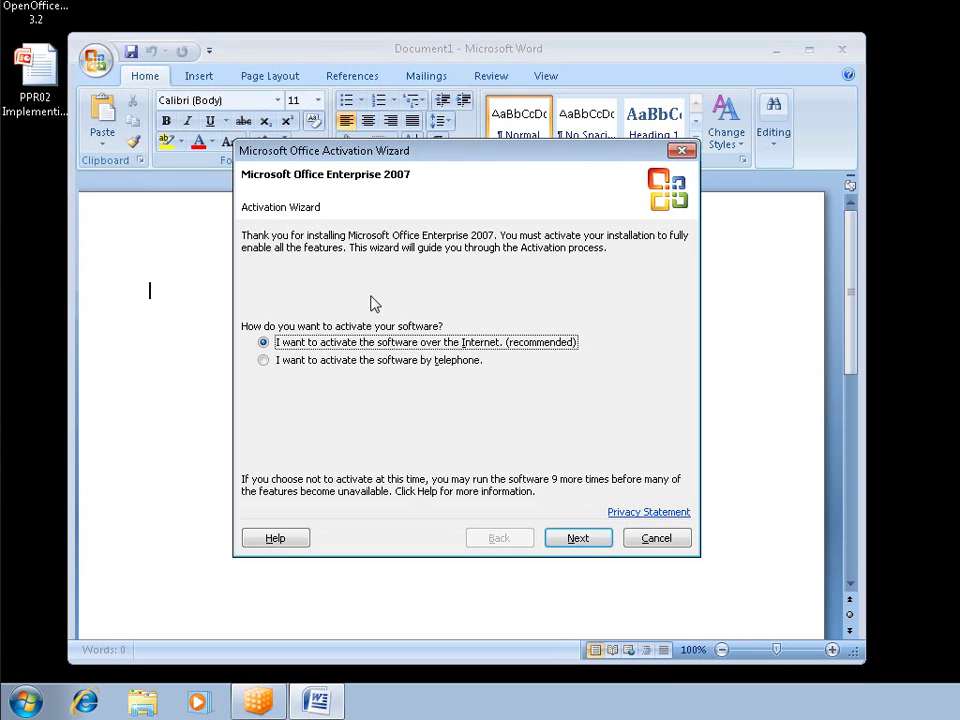
pyautogui.click(656, 538)
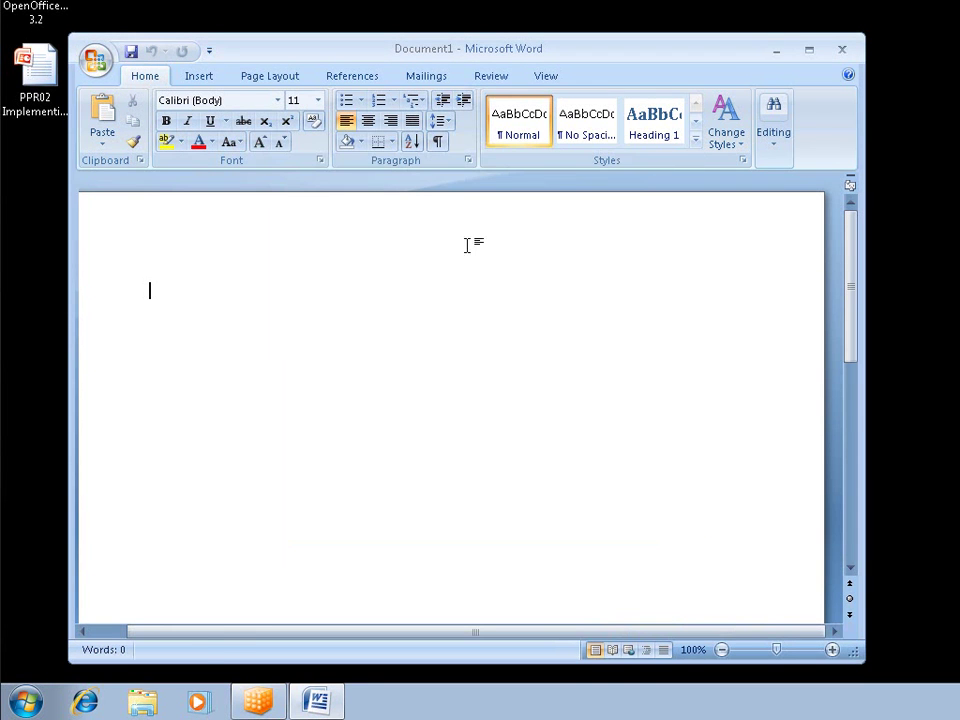
# - Check the file types Word can open for OpenDocument Text (*.odt), then cancel the Open dialog and close Word
pyautogui.click(96, 62)
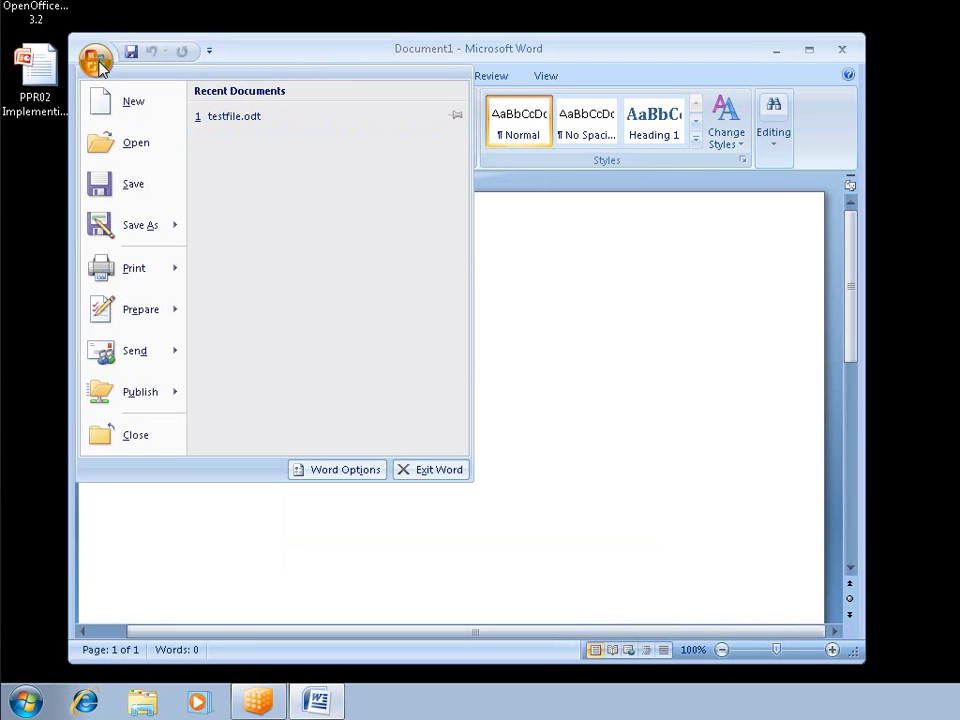
pyautogui.click(126, 150)
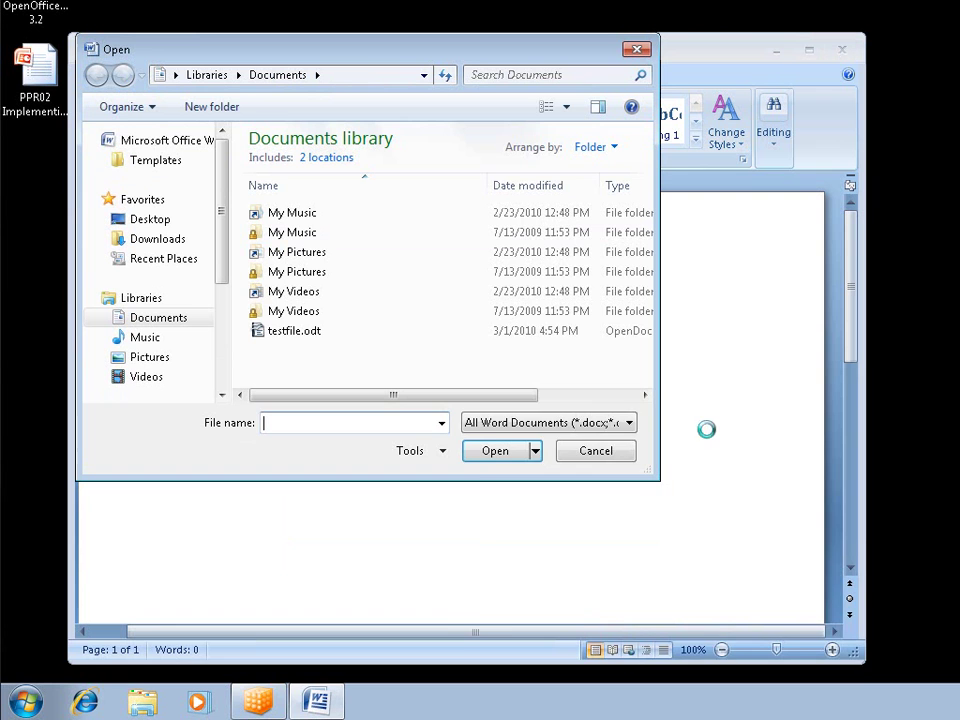
pyautogui.click(633, 430)
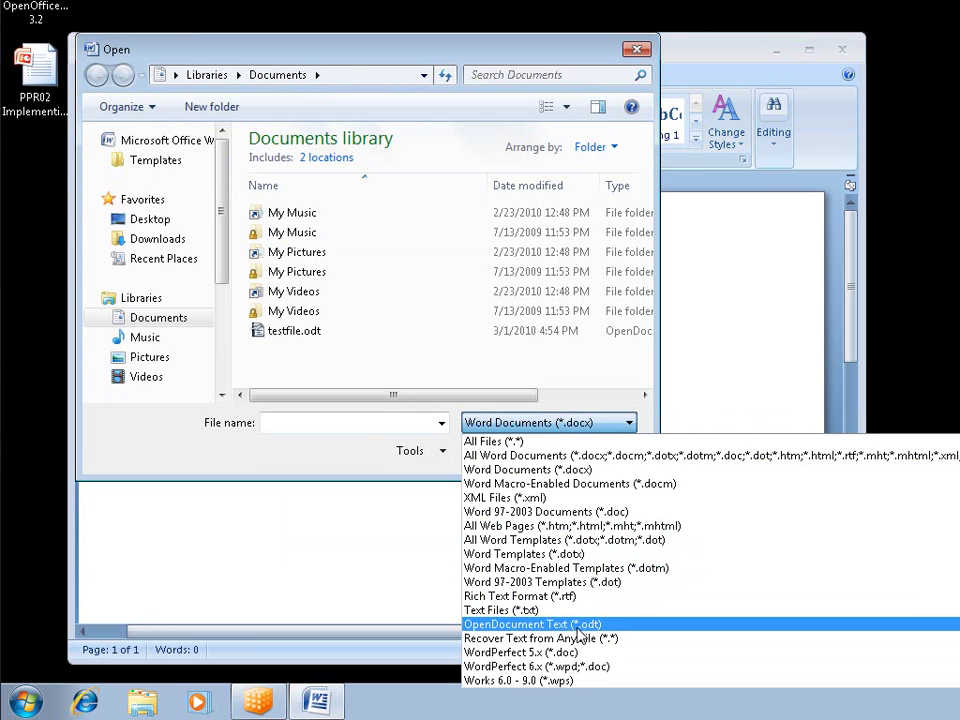
pyautogui.click(637, 50)
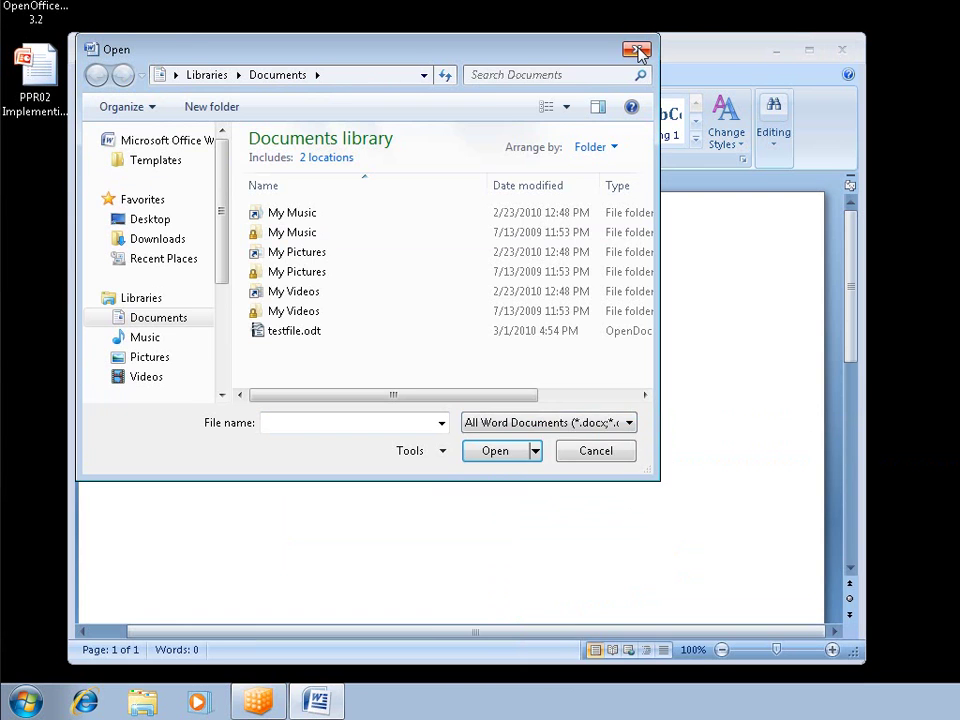
pyautogui.click(637, 50)
pyautogui.click(845, 53)
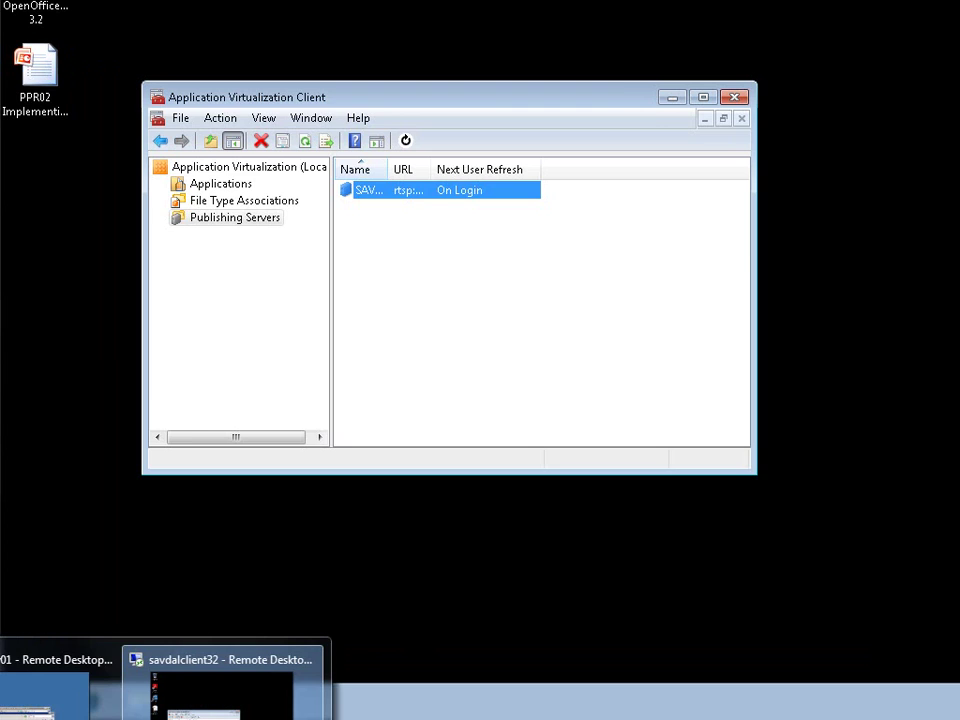
# - Switch to the App-V server's remote desktop session and bring the Dynamic Suite Composition Tool window fully into view
pyautogui.click(50, 700)
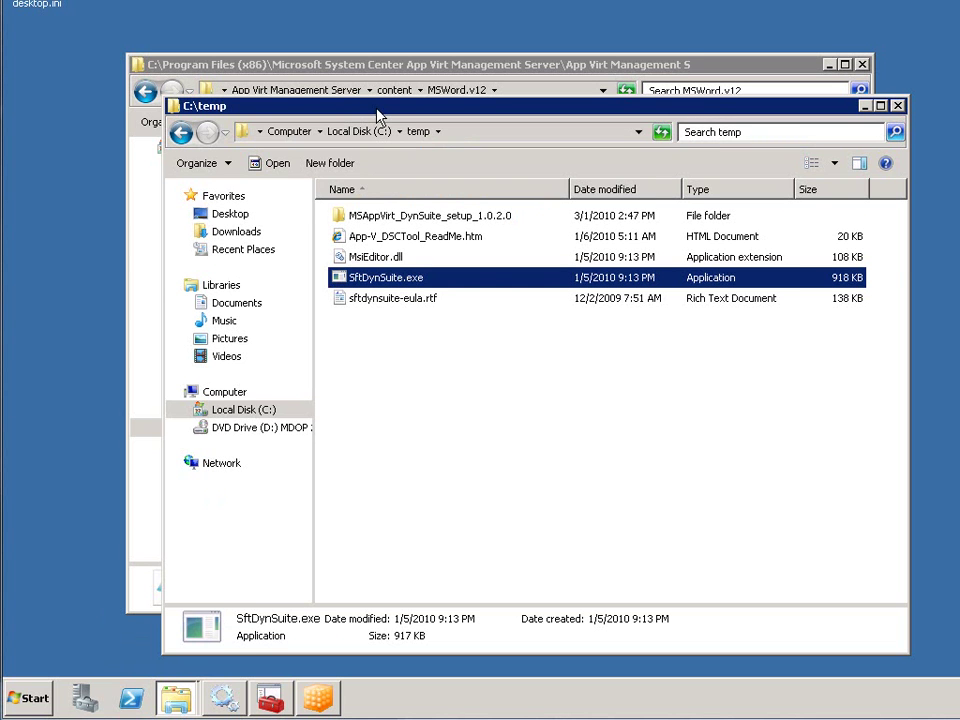
pyautogui.click(306, 695)
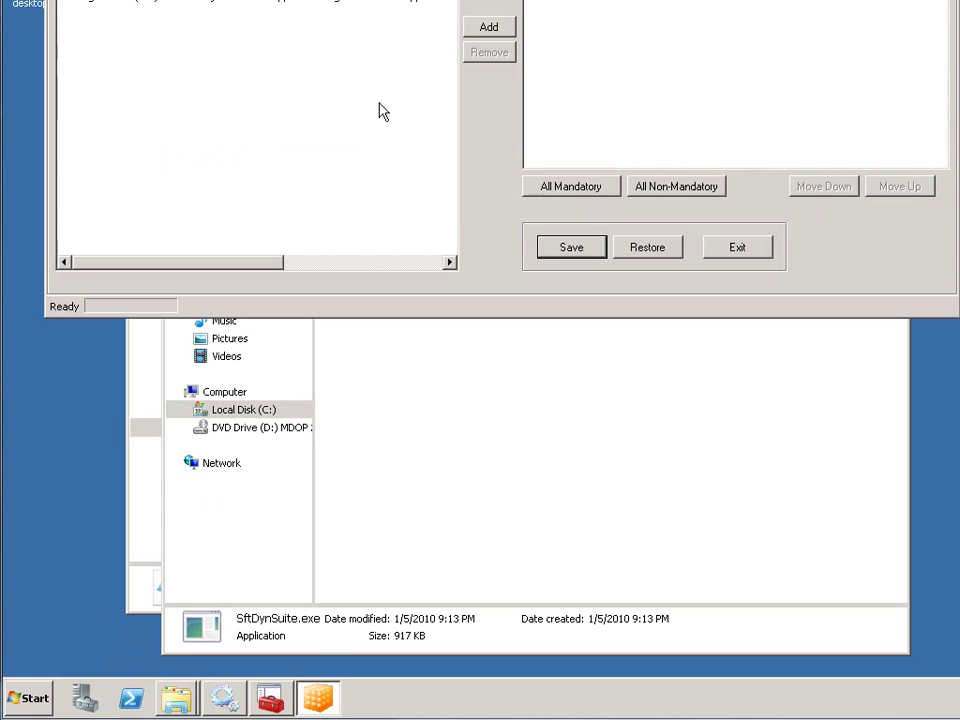
pyautogui.hotkey('alt', 'space')
pyautogui.press('m')
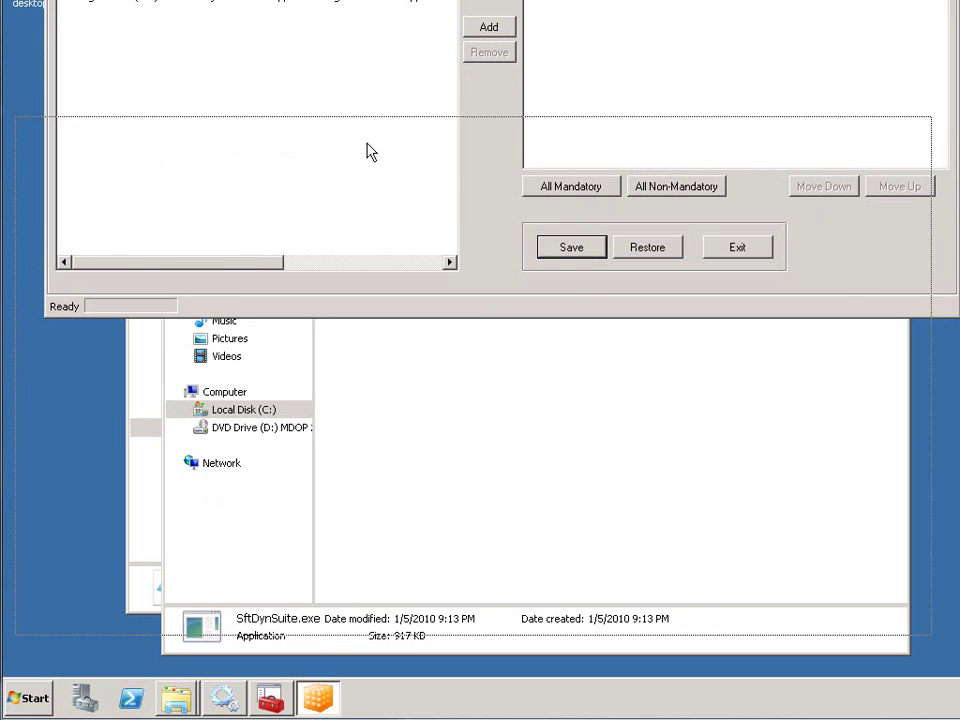
pyautogui.click(369, 145)
# - Open the Application Virtualization Management Console, view the Office 2007 application group, and return to the Applications list
pyautogui.click(33, 703)
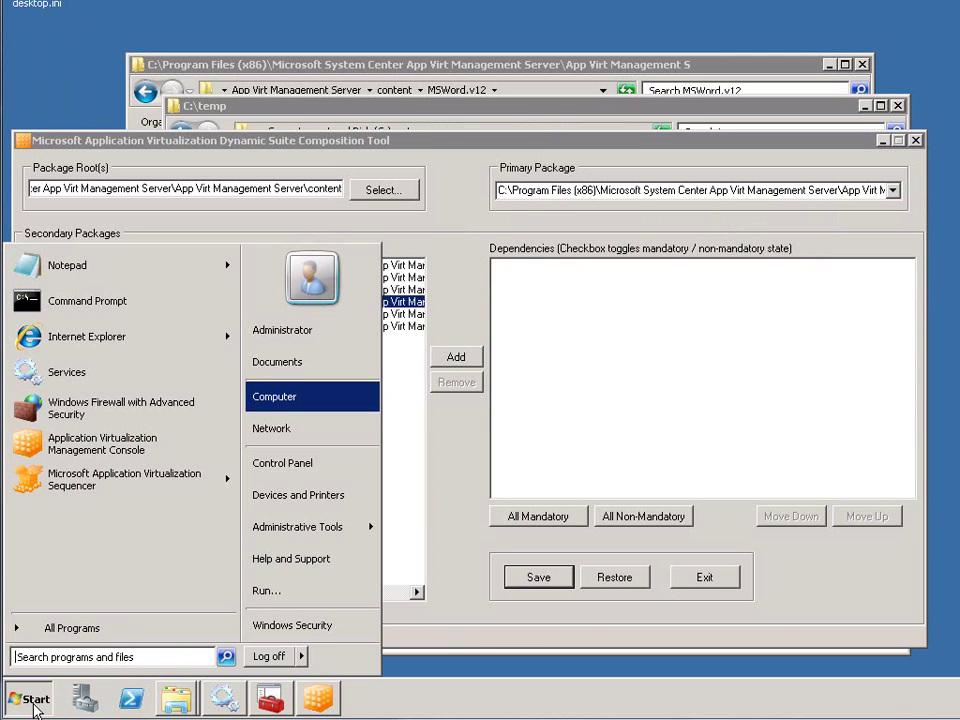
pyautogui.click(90, 449)
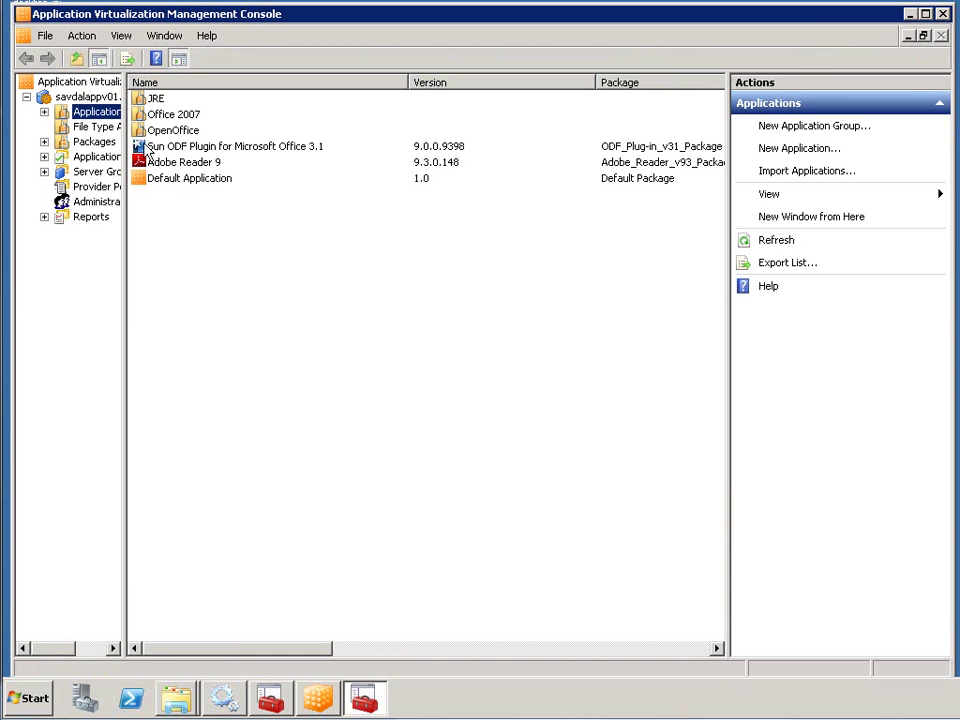
pyautogui.doubleClick(165, 115)
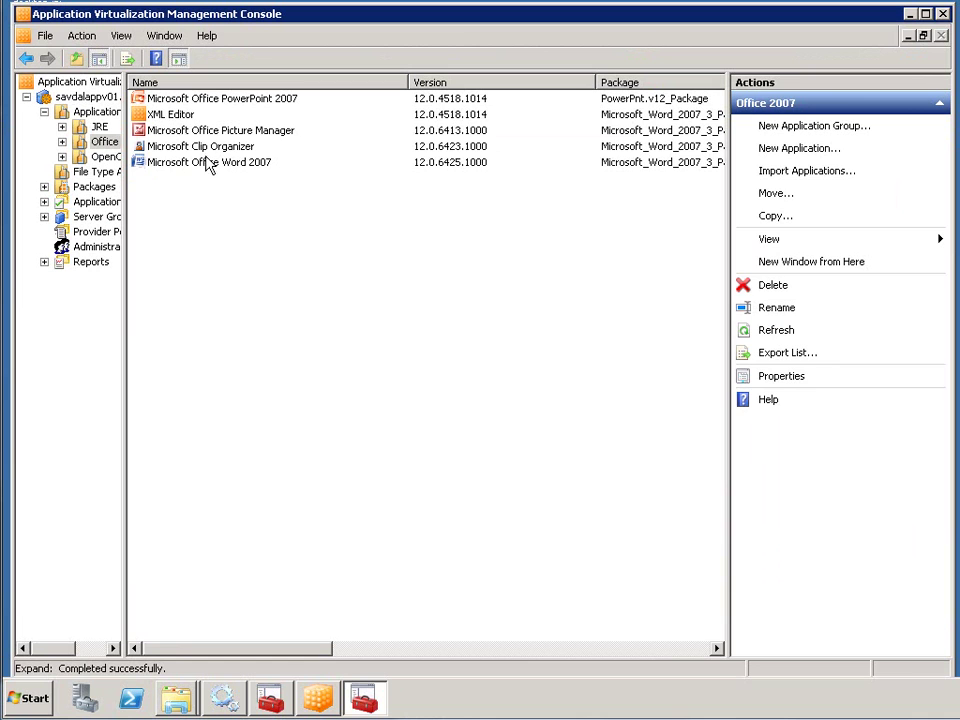
pyautogui.click(92, 112)
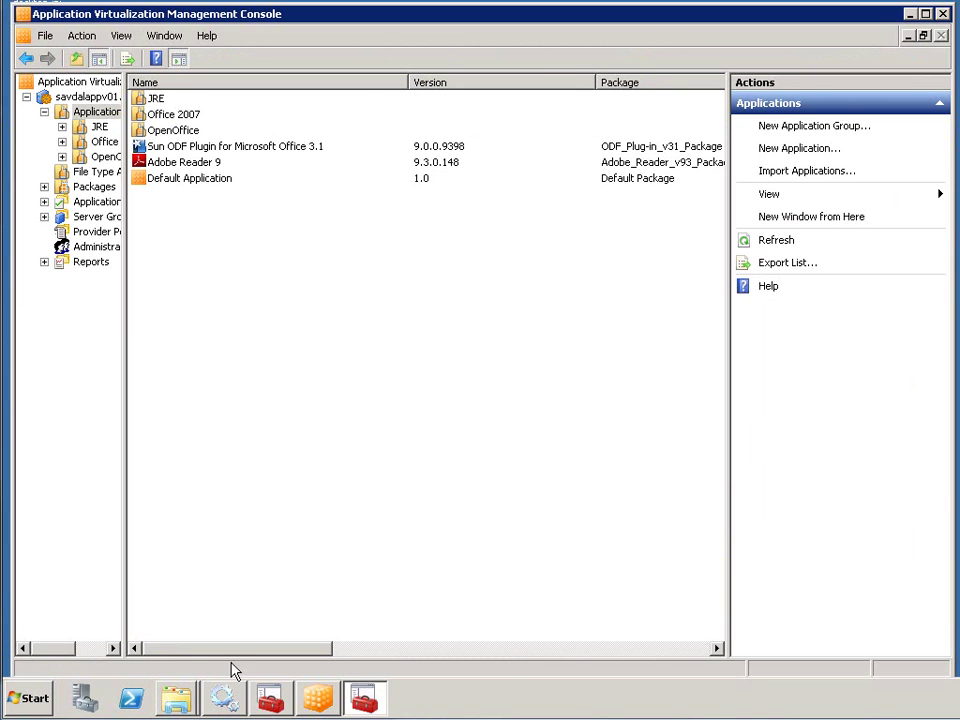
# - View the OSD files in the MSWord.v12 content folder, then go back to the Management Console windows
pyautogui.rightClick(181, 701)
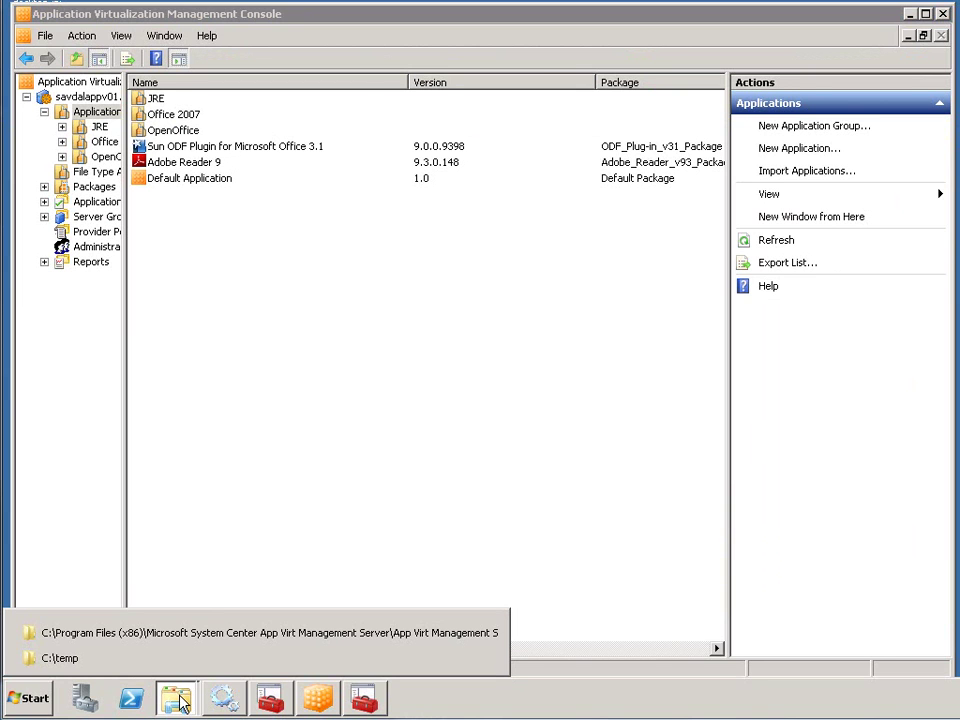
pyautogui.click(193, 633)
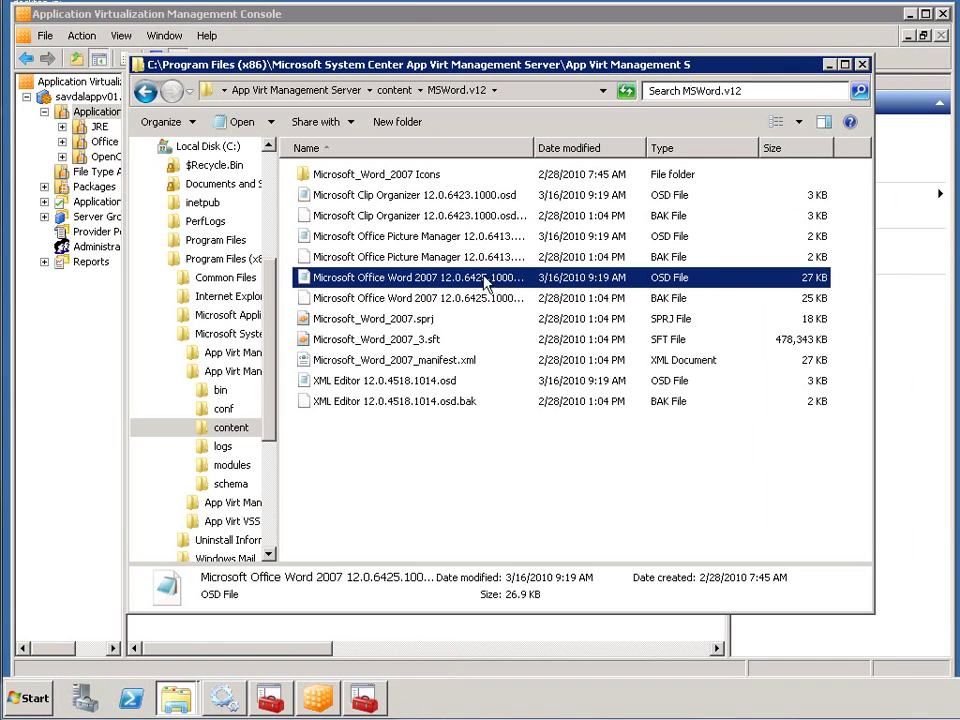
pyautogui.click(364, 700)
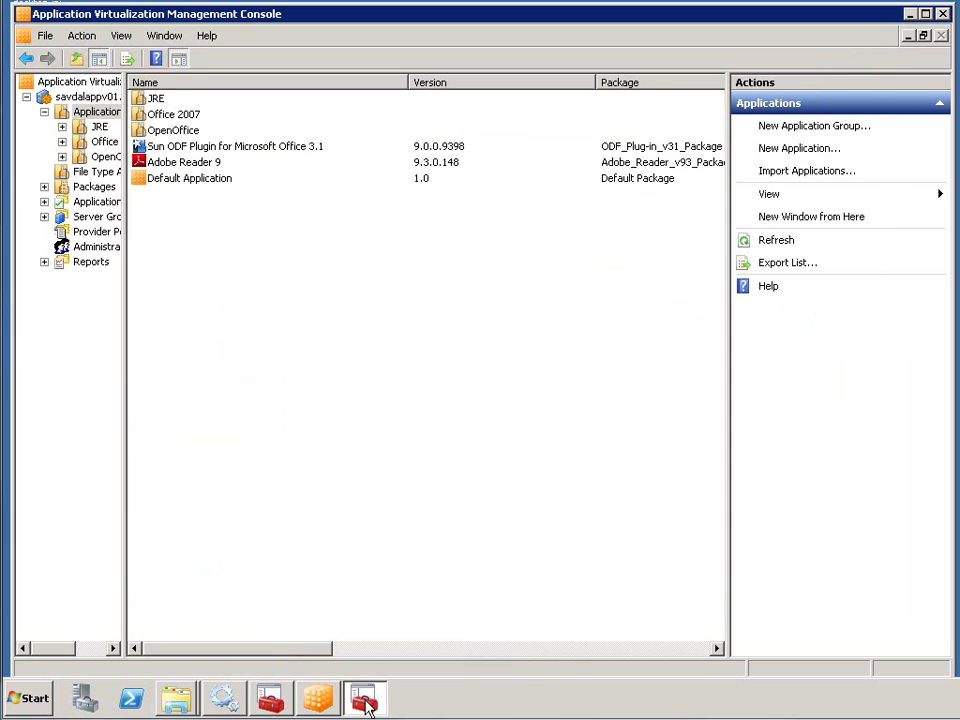
pyautogui.click(272, 702)
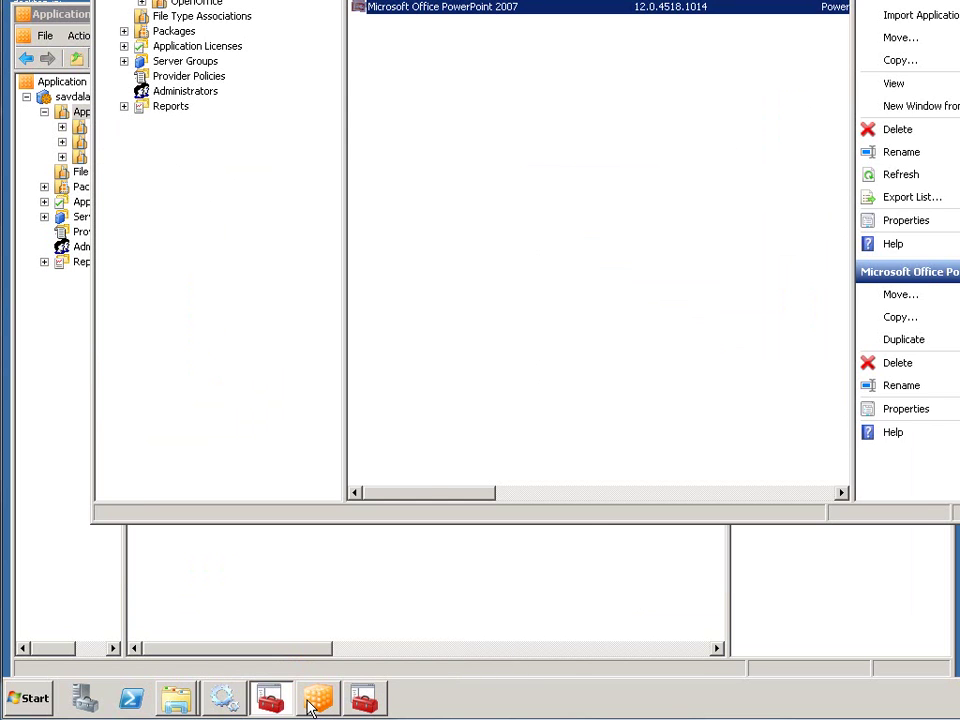
# - In the Dynamic Suite Composition Tool, choose Microsoft_Word_2007 as the primary package and add the ODF plug-in package as a dependency
pyautogui.click(312, 704)
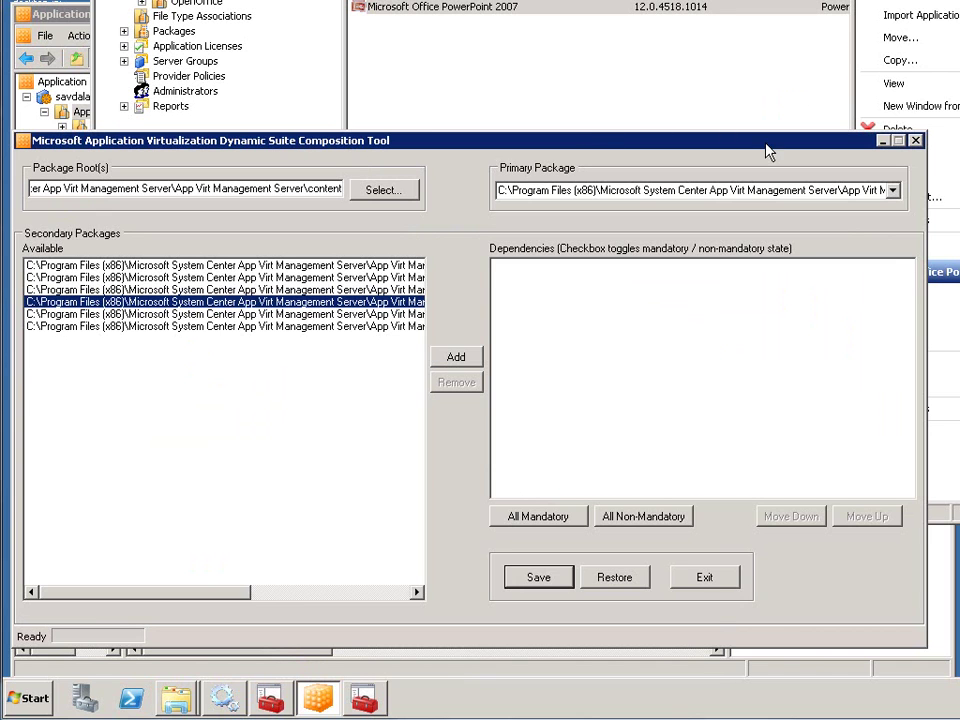
pyautogui.click(892, 190)
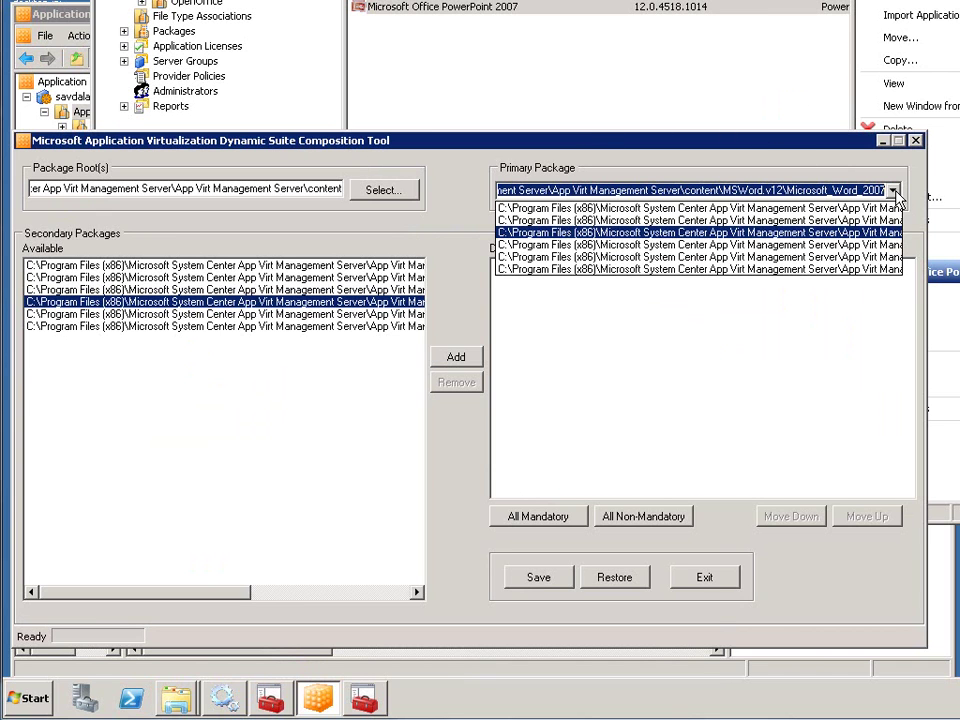
pyautogui.click(869, 236)
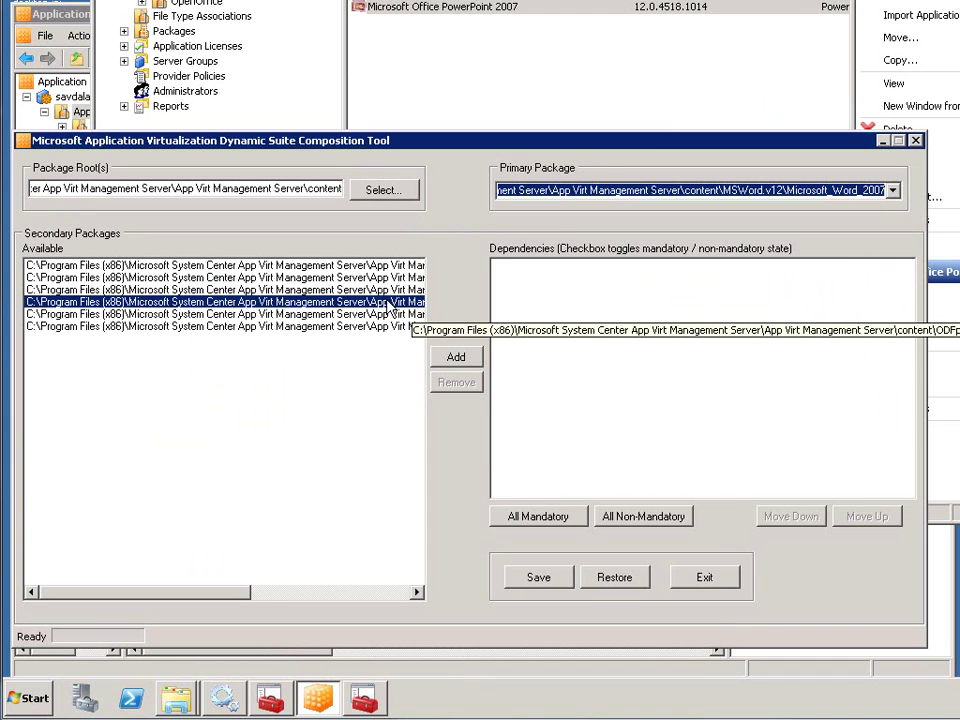
pyautogui.click(468, 364)
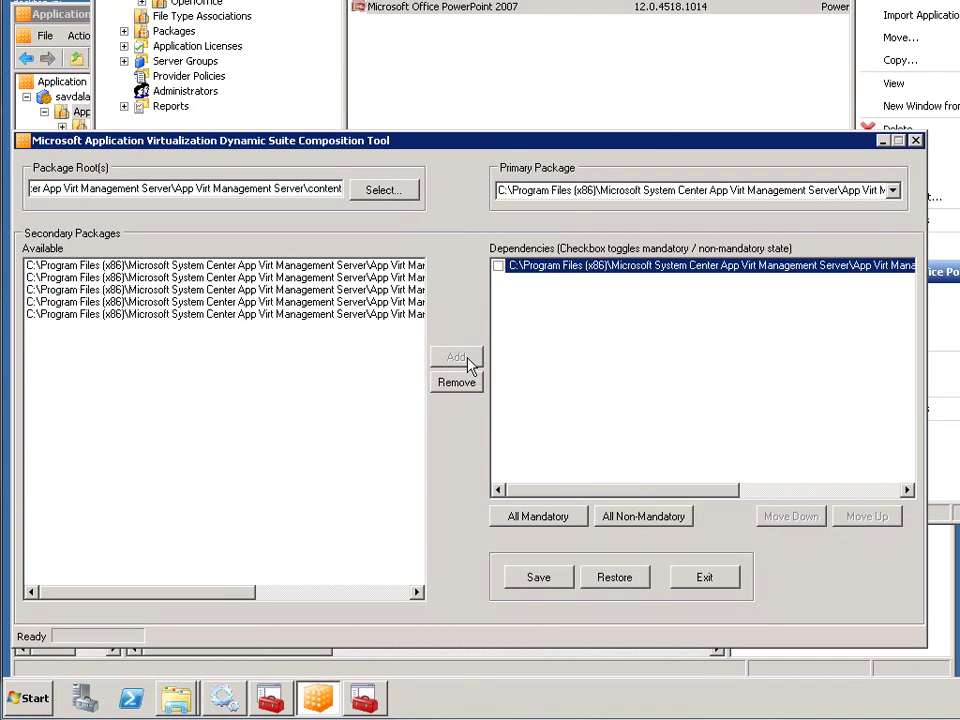
# - Make the ODF plug-in dependency mandatory, save the changes over the primary package's OSDs, and minimize the tool
pyautogui.click(498, 267)
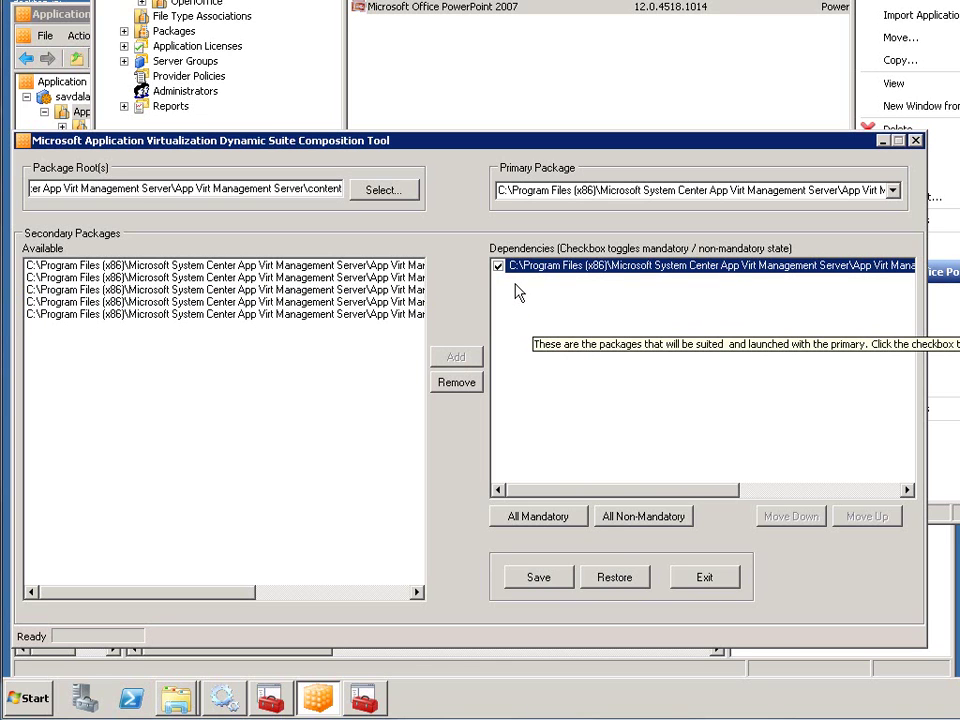
pyautogui.click(553, 577)
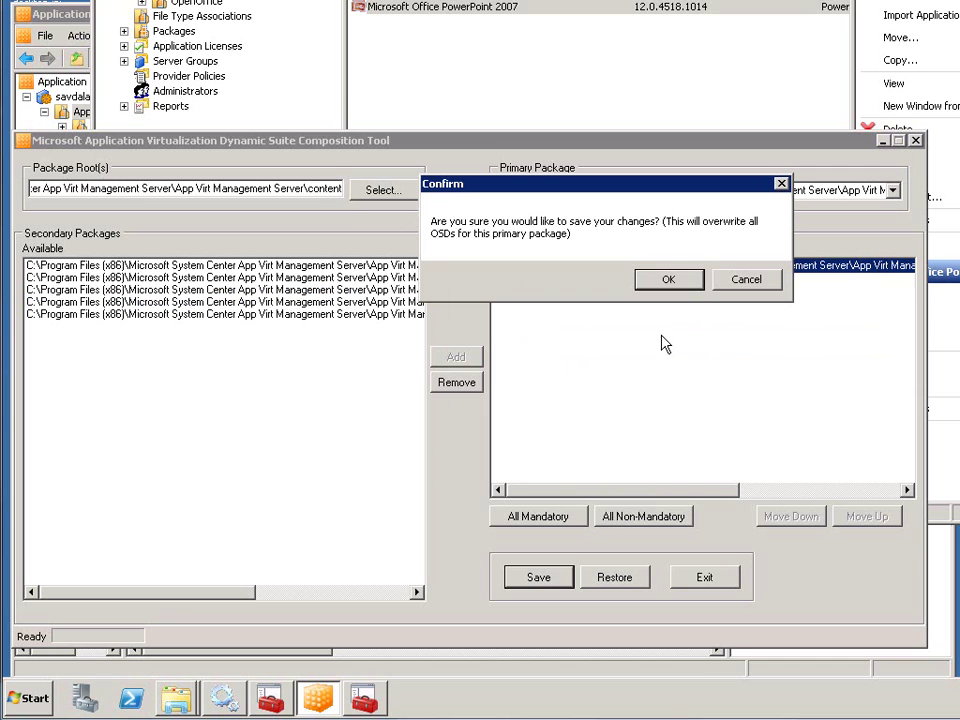
pyautogui.click(667, 282)
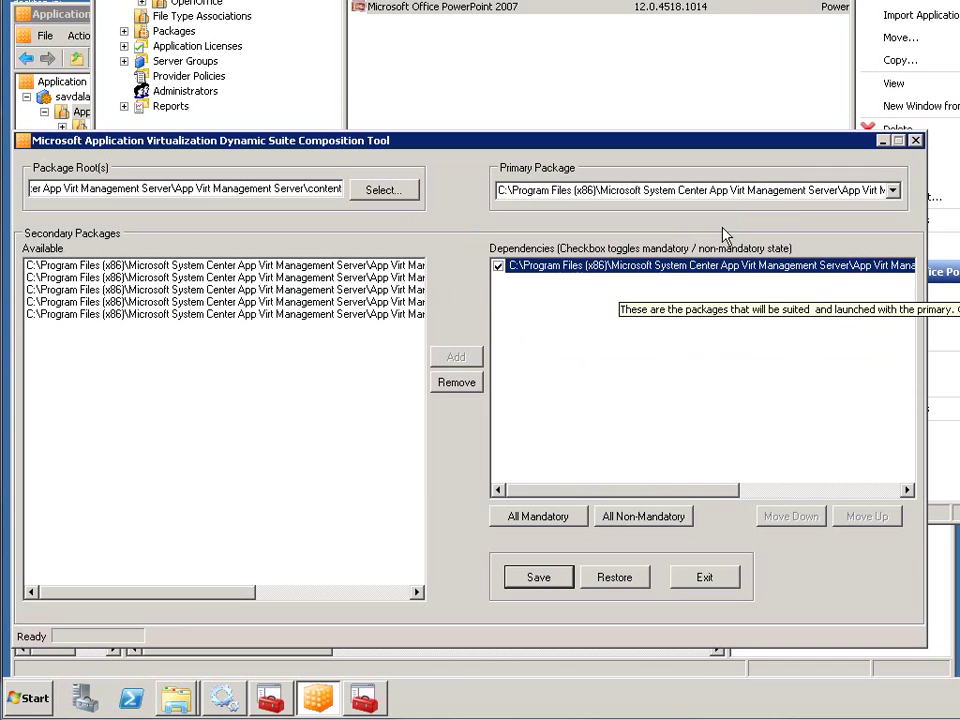
pyautogui.click(883, 141)
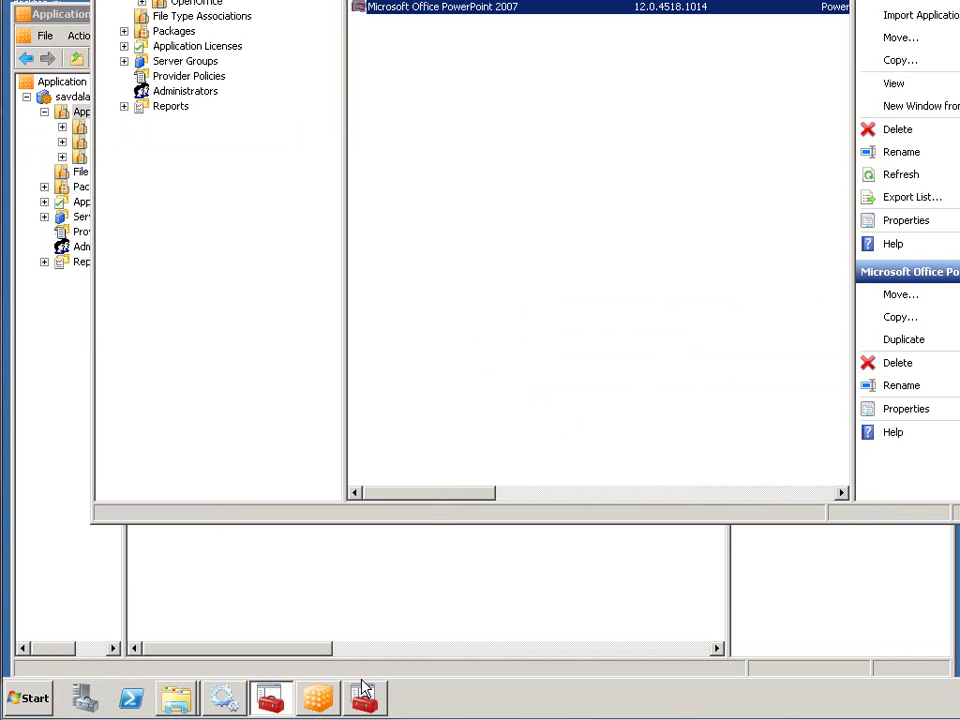
# - Open the Microsoft Office Word 2007 OSD file from the MSWord.v12 folder in Notepad and highlight its DEPENDENCIES block
pyautogui.click(178, 700)
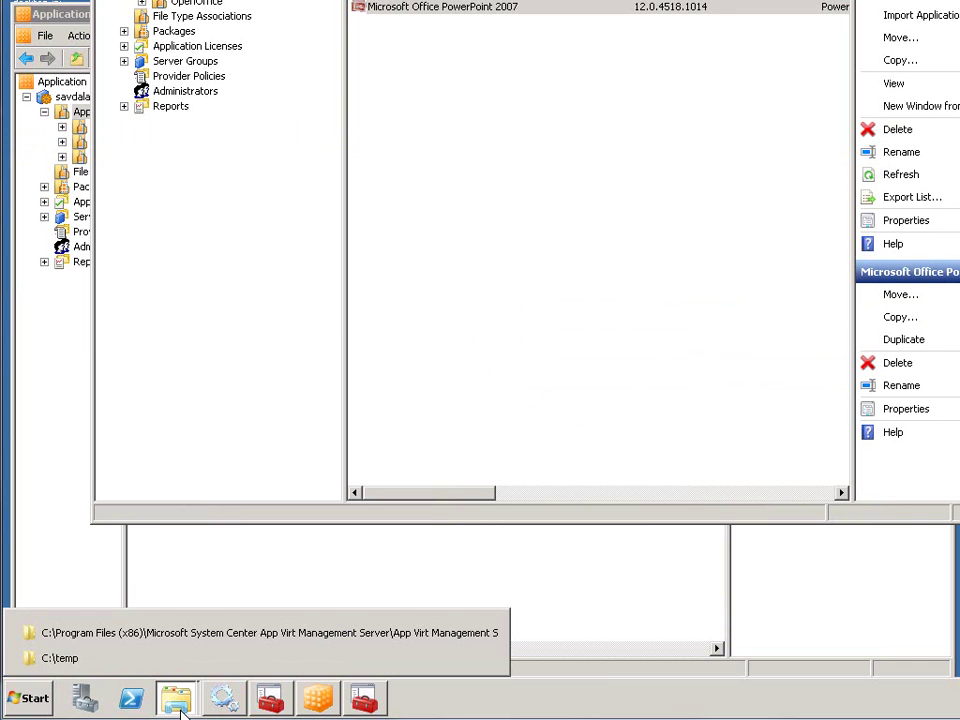
pyautogui.click(198, 640)
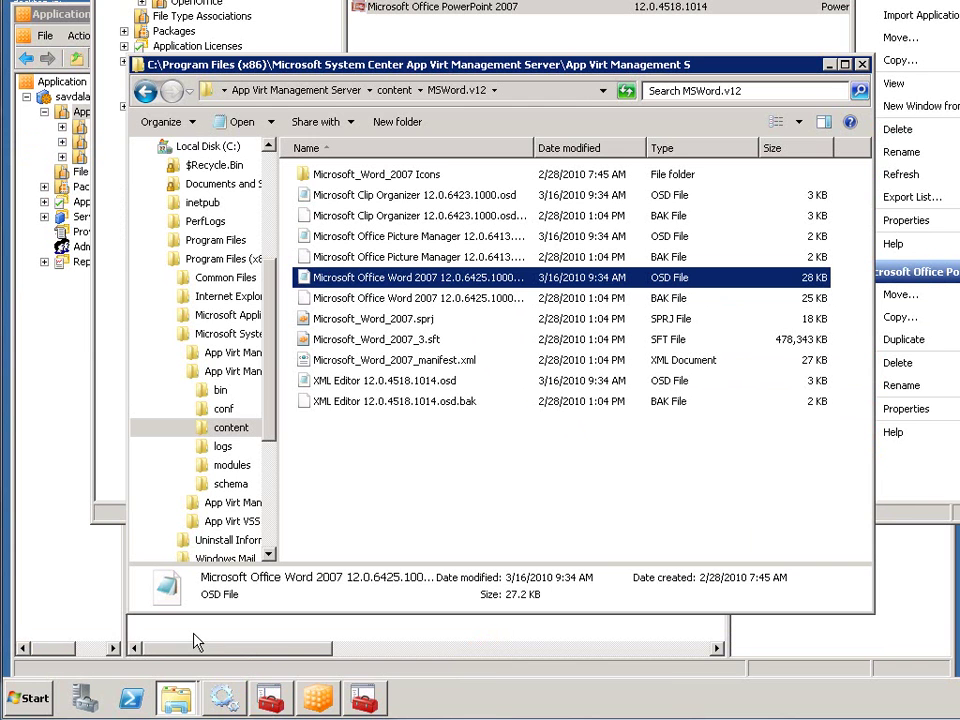
pyautogui.doubleClick(377, 283)
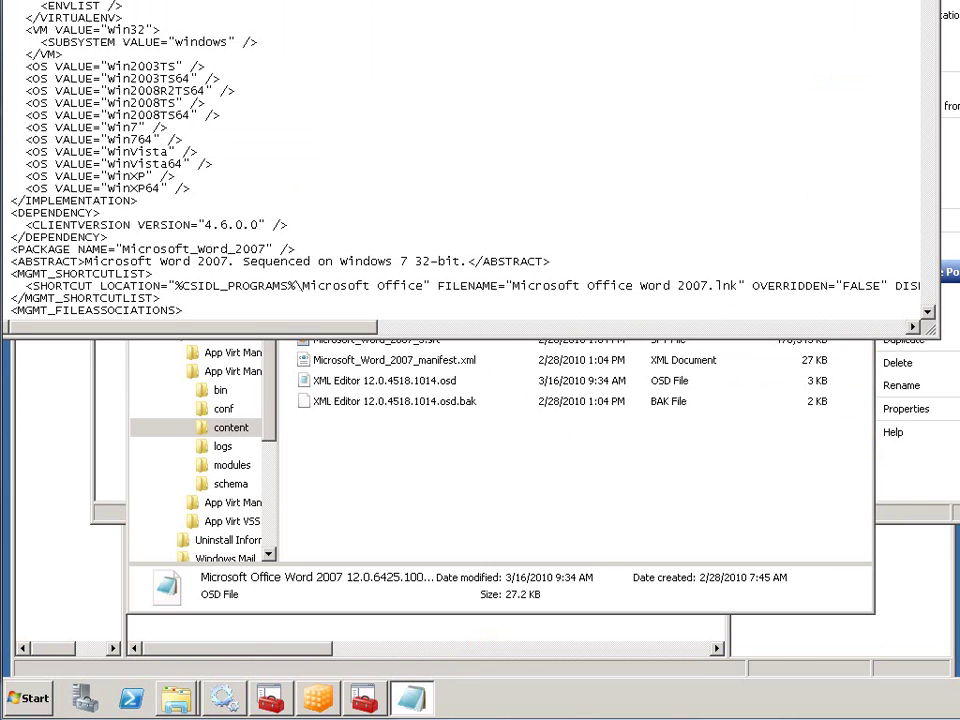
pyautogui.moveTo(375, 64); pyautogui.dragTo(386, 74)
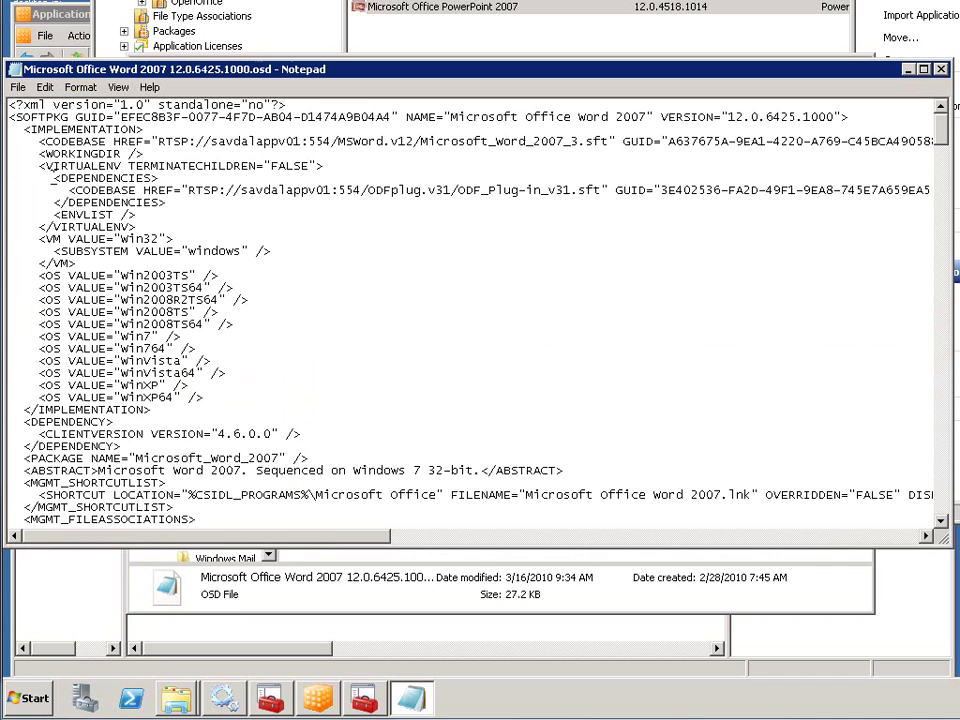
pyautogui.moveTo(52, 177); pyautogui.dragTo(174, 203)
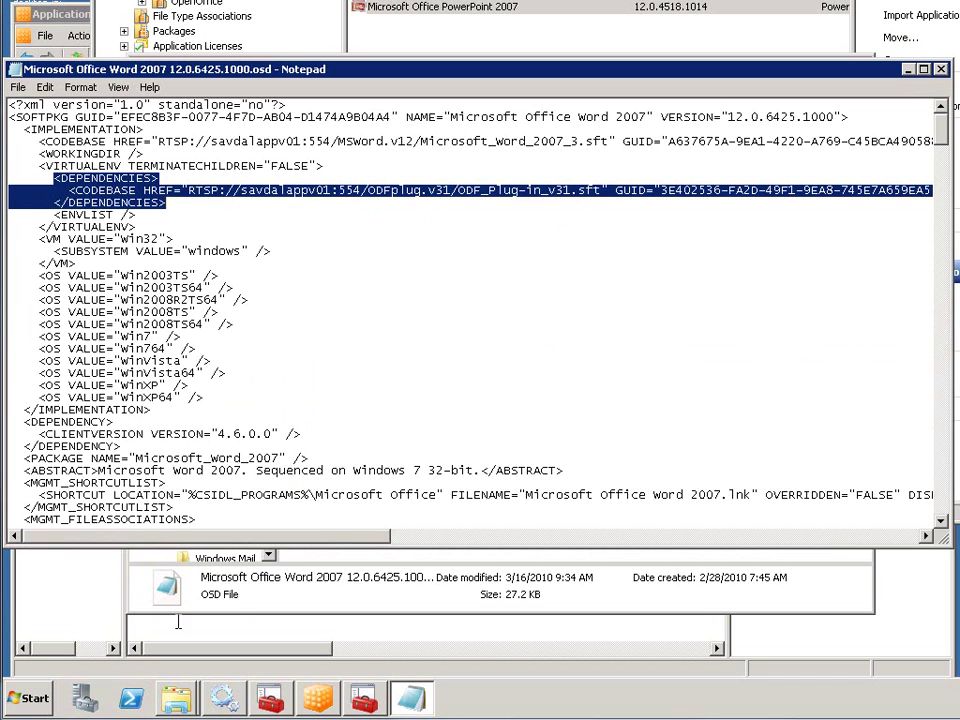
# - Return to the server's content folder in Explorer and open the ODFplug.v31 package folder
pyautogui.rightClick(175, 698)
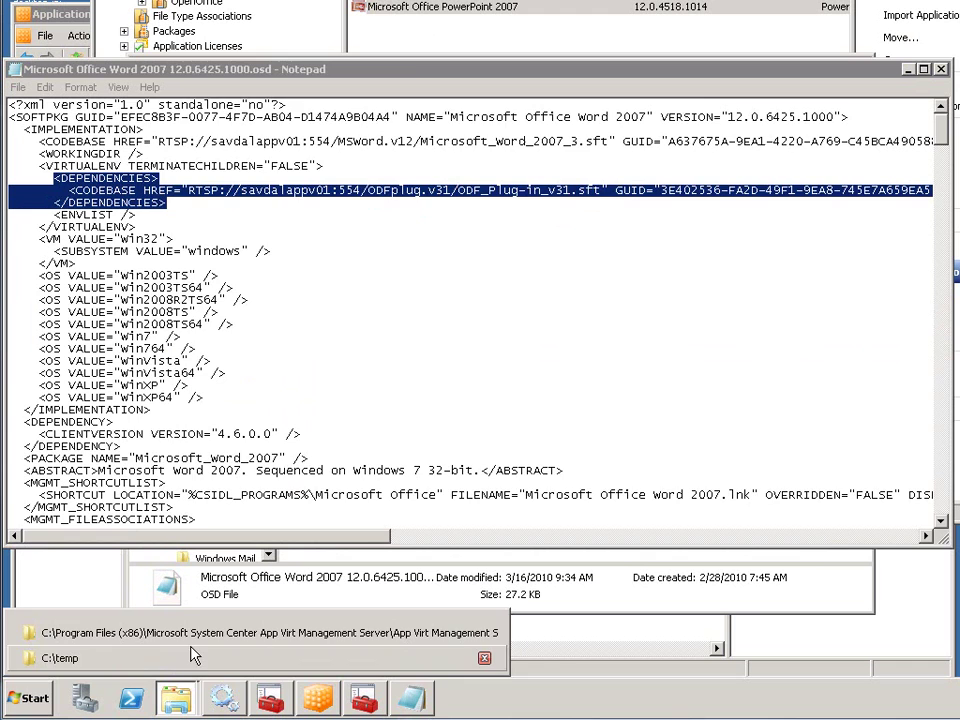
pyautogui.click(196, 634)
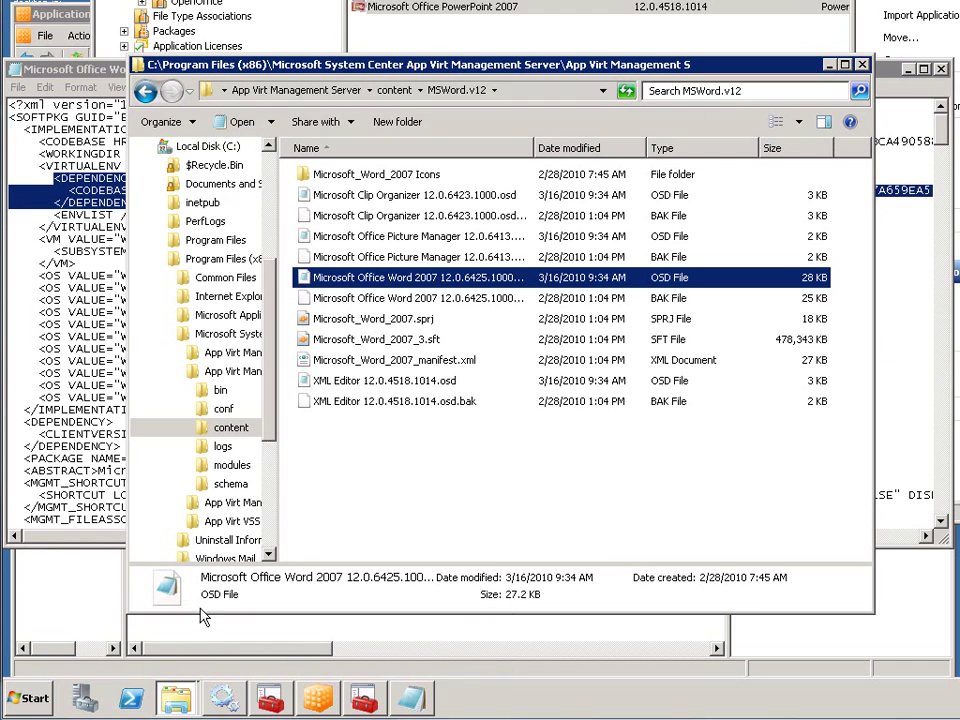
pyautogui.click(405, 91)
pyautogui.doubleClick(380, 247)
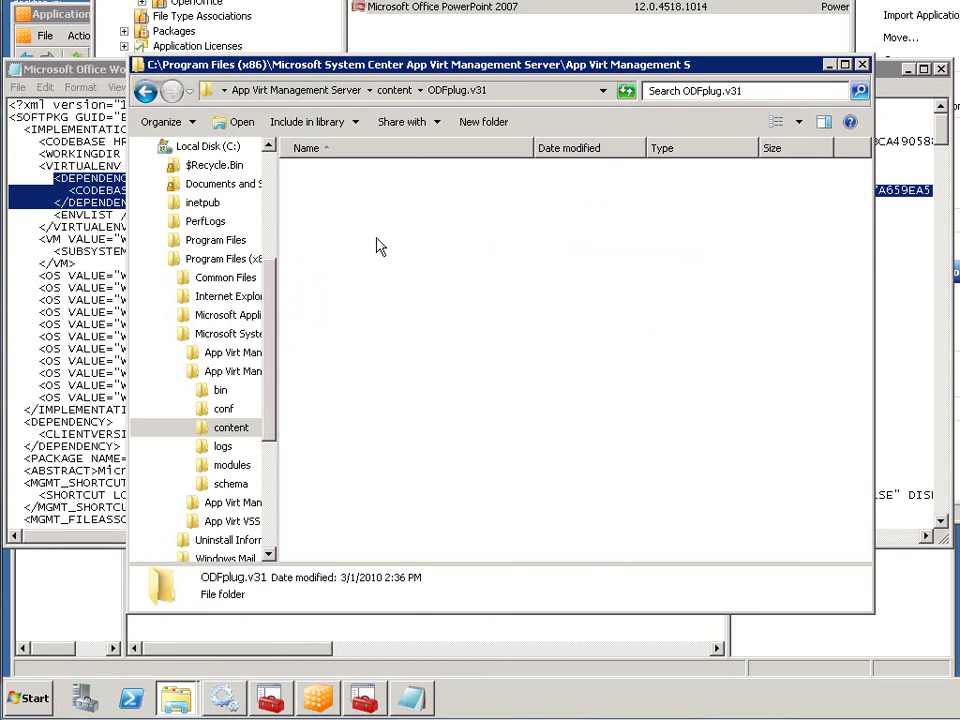
# - Open the Sun ODF Plugin for Microsoft Office 3.1 OSD file in Notepad and arrange it below the Word 2007 OSD for comparison
pyautogui.click(378, 238)
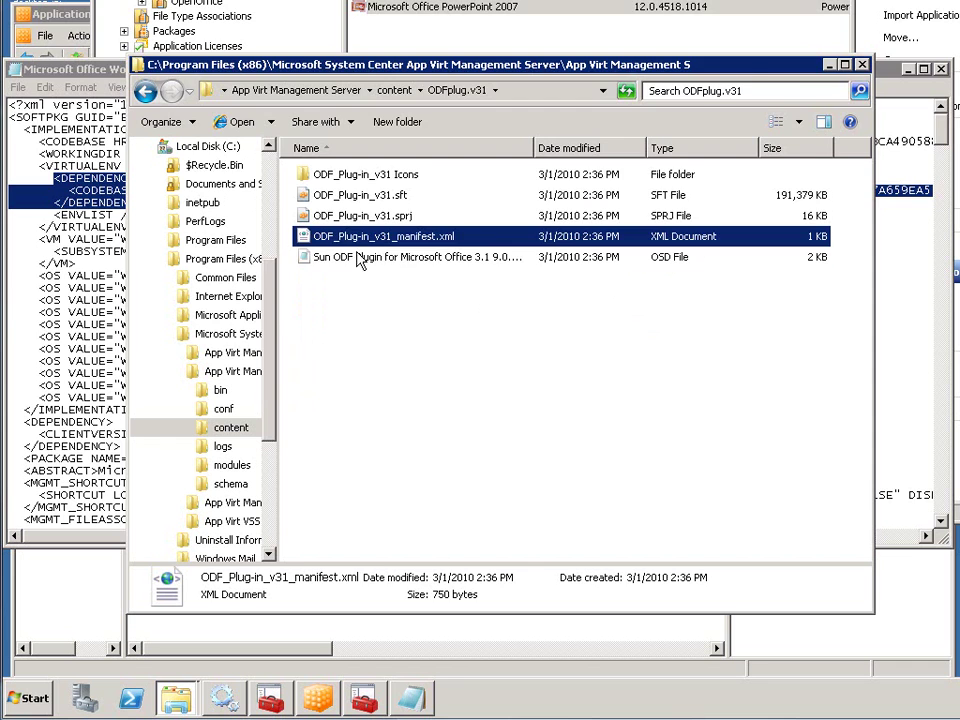
pyautogui.doubleClick(358, 258)
pyautogui.moveTo(366, 0); pyautogui.dragTo(388, 343)
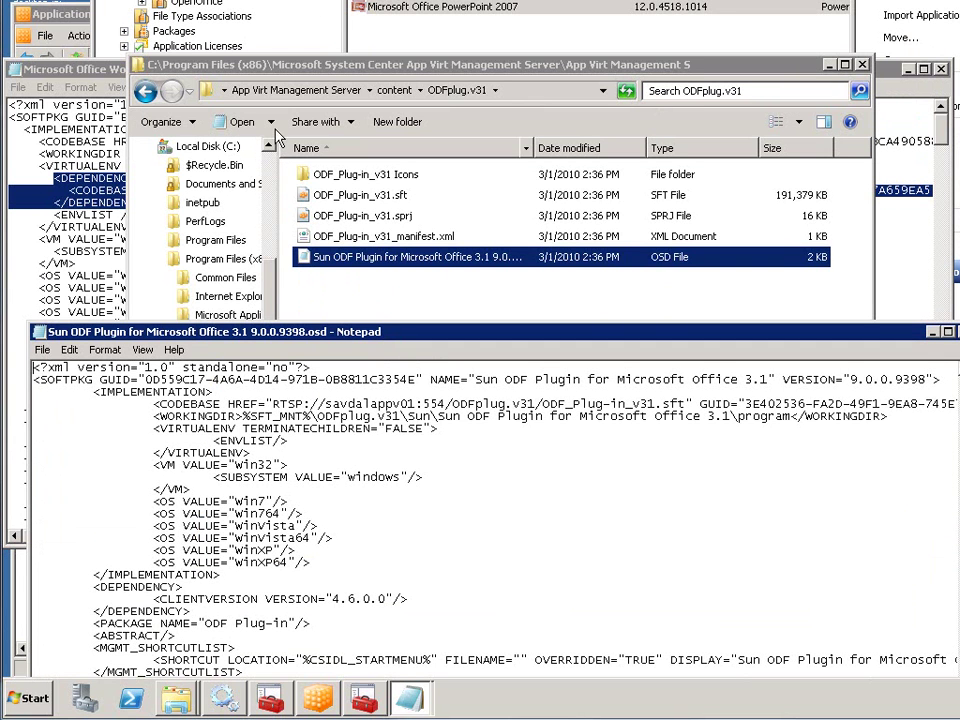
pyautogui.click(78, 68)
pyautogui.click(131, 578)
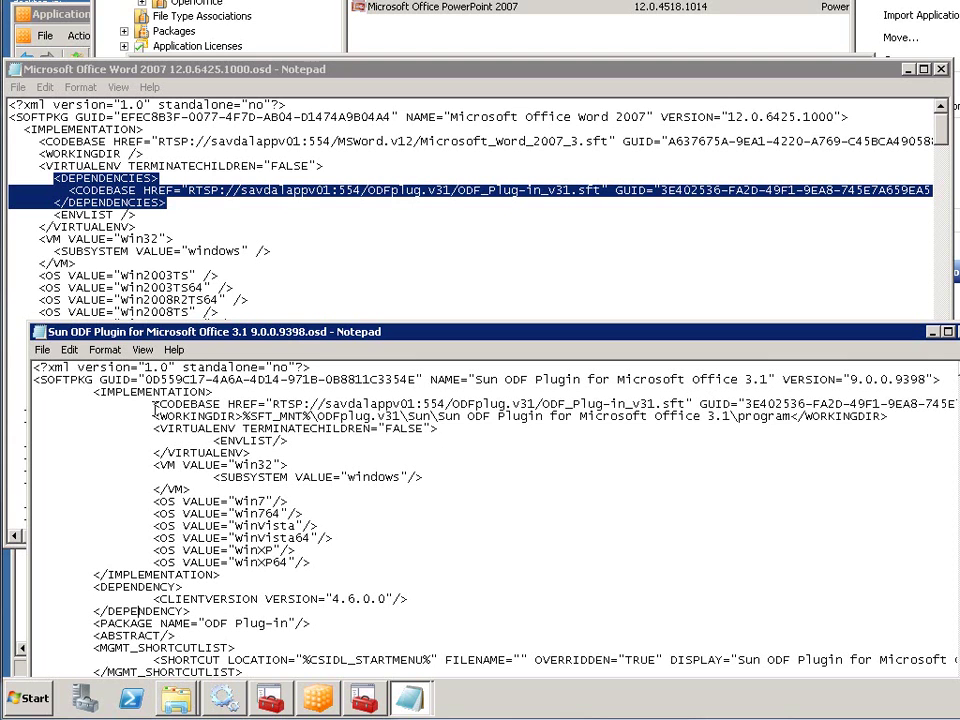
# - Highlight the CODEBASE line in the Sun ODF Plugin OSD to compare it with Word's dependency entry, and close both OSD files
pyautogui.moveTo(153, 403); pyautogui.dragTo(822, 401)
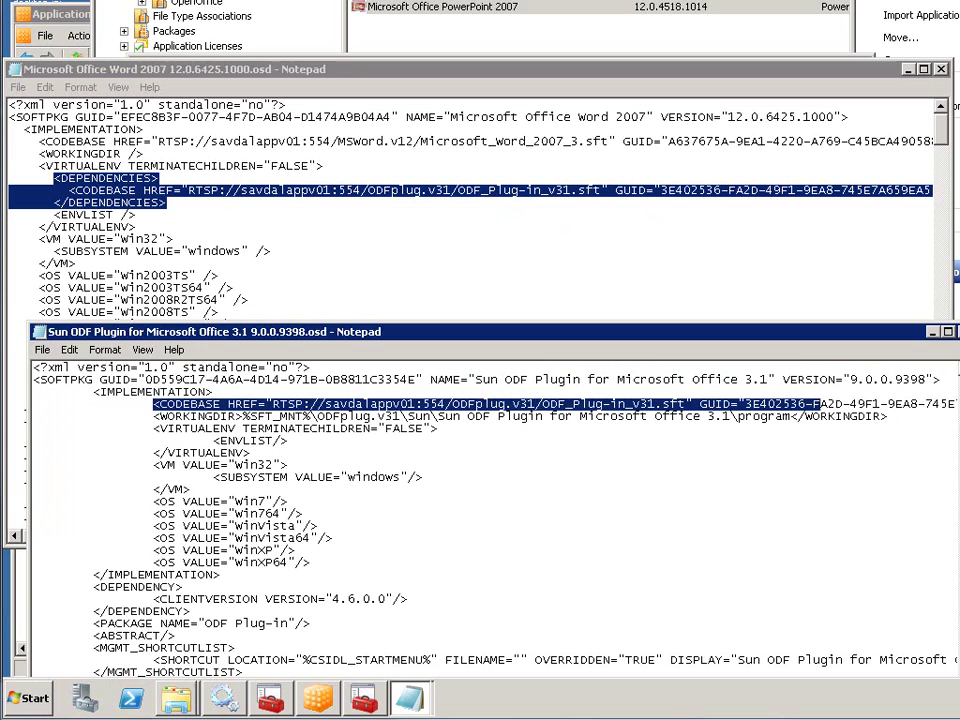
pyautogui.click(950, 331)
pyautogui.click(941, 69)
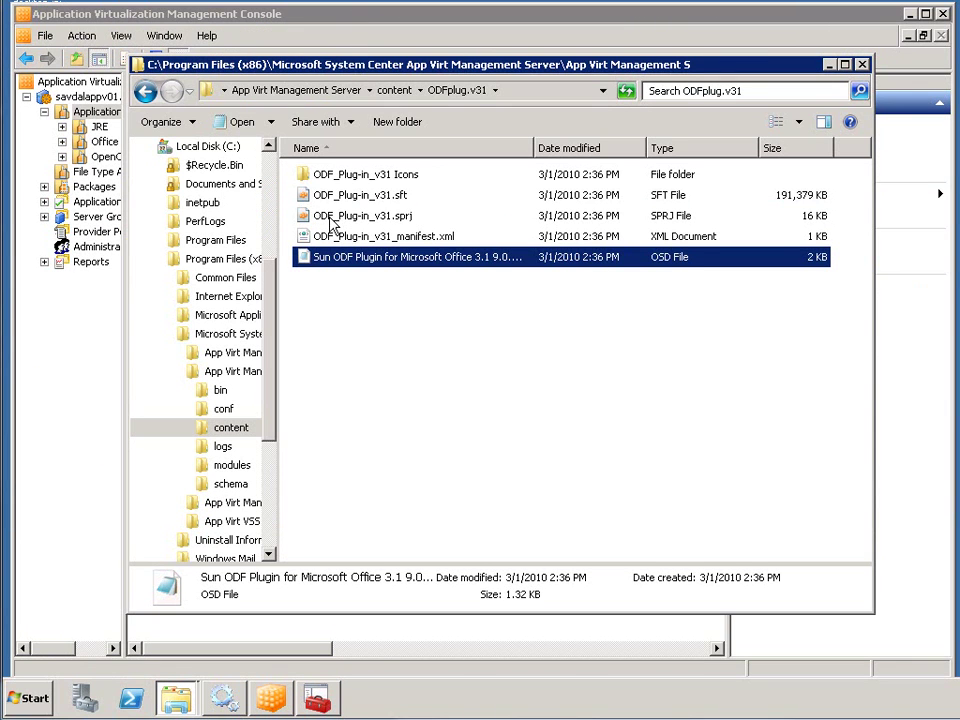
# - Switch to the savdalclient32 remote desktop and refresh the publishing server in the Application Virtualization Client
pyautogui.moveTo(85, 698)
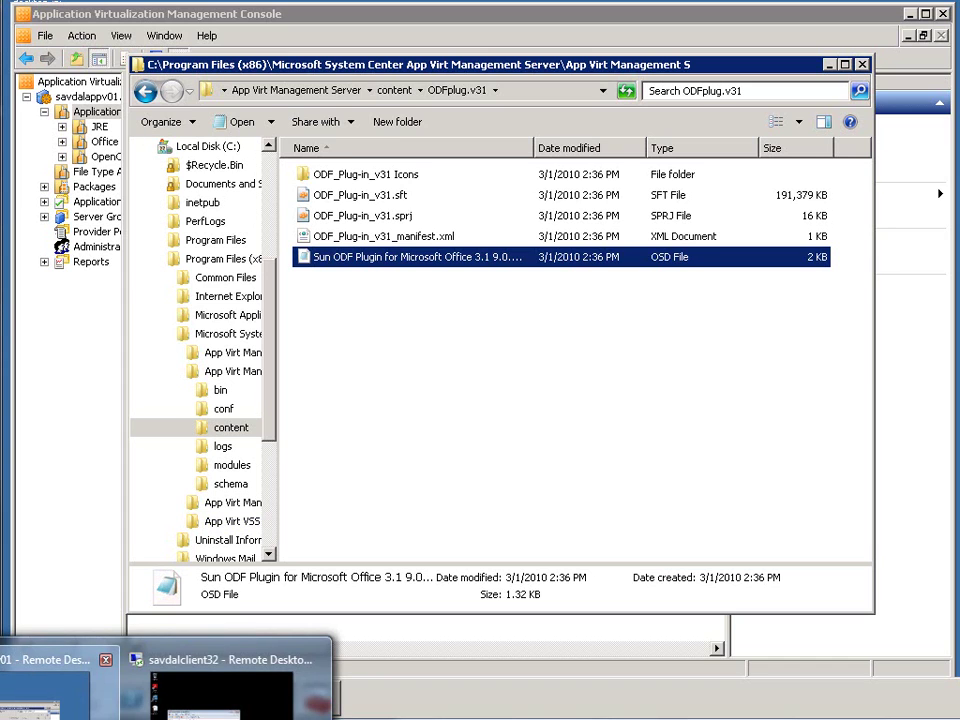
pyautogui.click(220, 690)
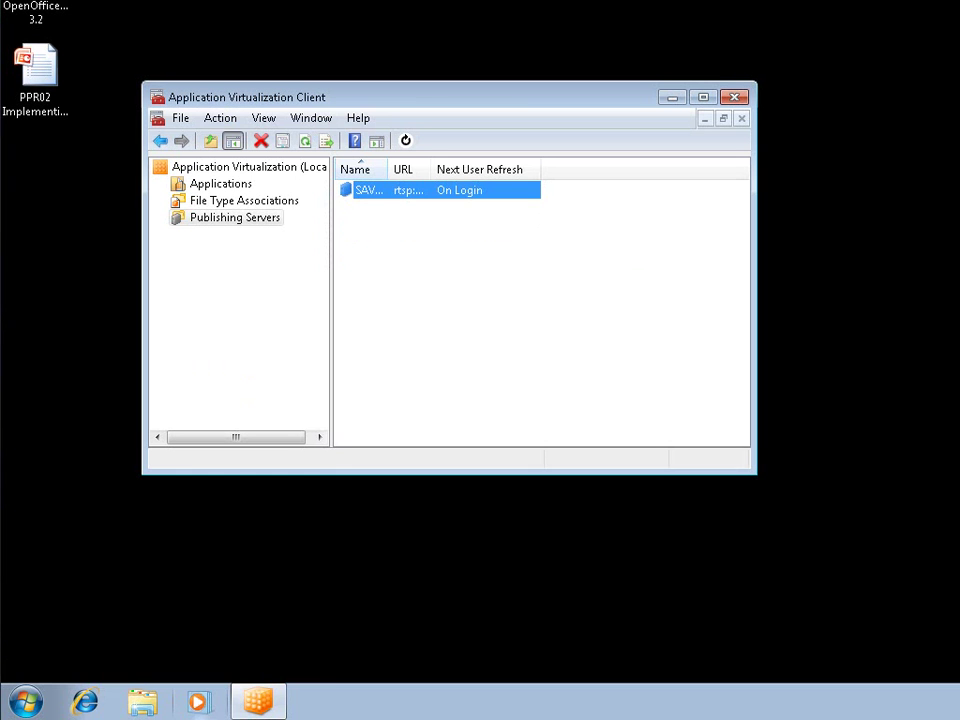
pyautogui.rightClick(378, 191)
pyautogui.click(408, 197)
# - Start the virtualized Microsoft Office Word 2007 on the client and dismiss the Activation Wizard without activating
pyautogui.click(26, 702)
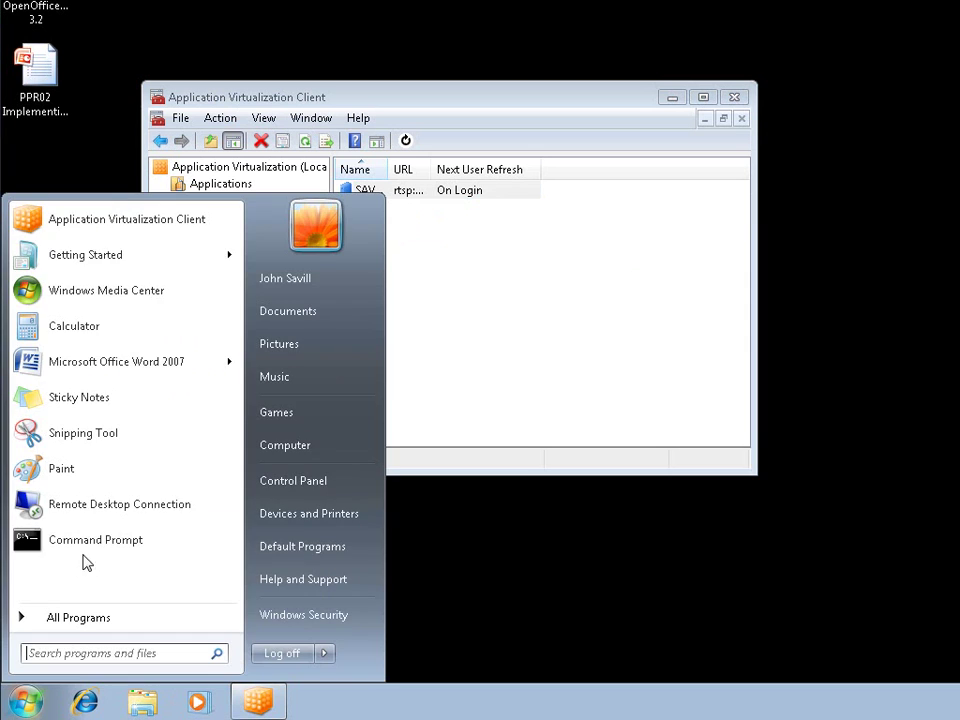
pyautogui.click(81, 366)
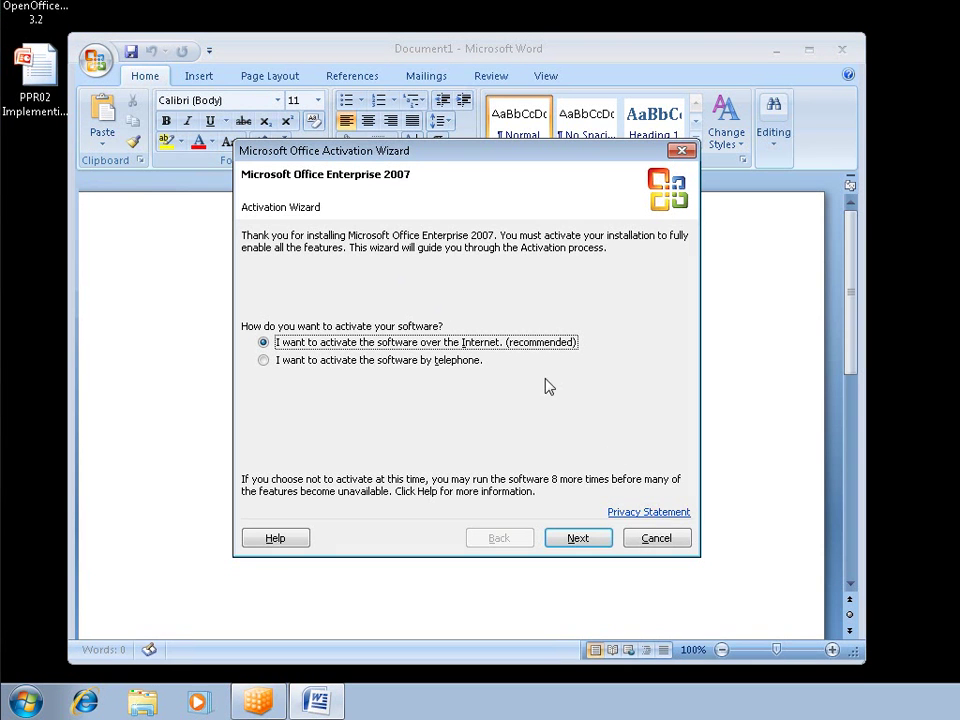
pyautogui.click(656, 538)
# - Check the file types offered for opening documents in Word for ODF Text Document support, without opening a file, and close Word
pyautogui.click(95, 59)
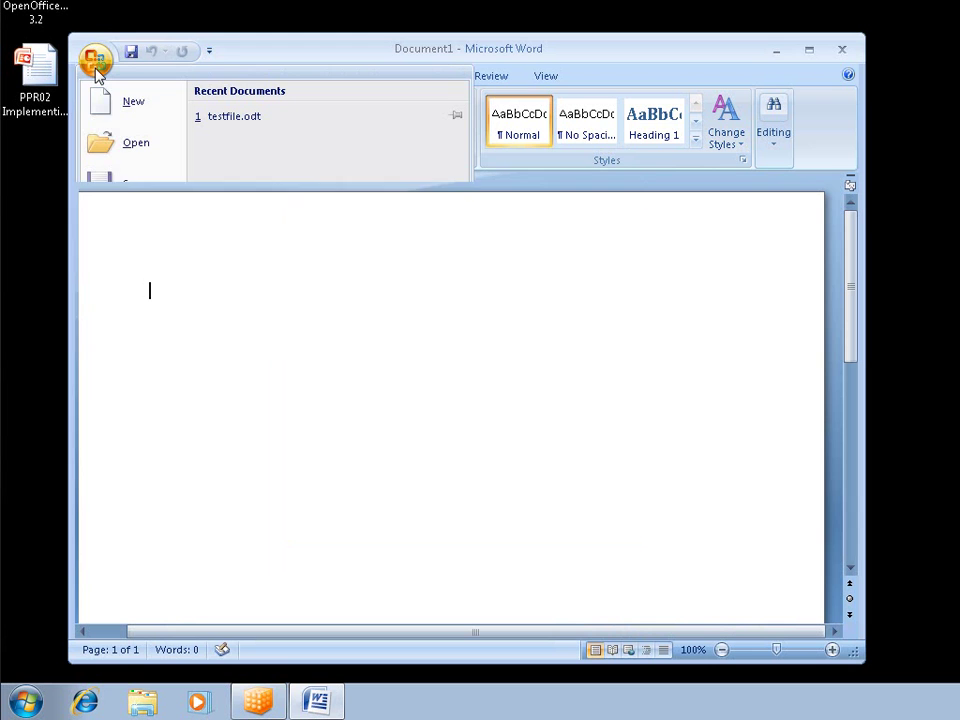
pyautogui.click(446, 304)
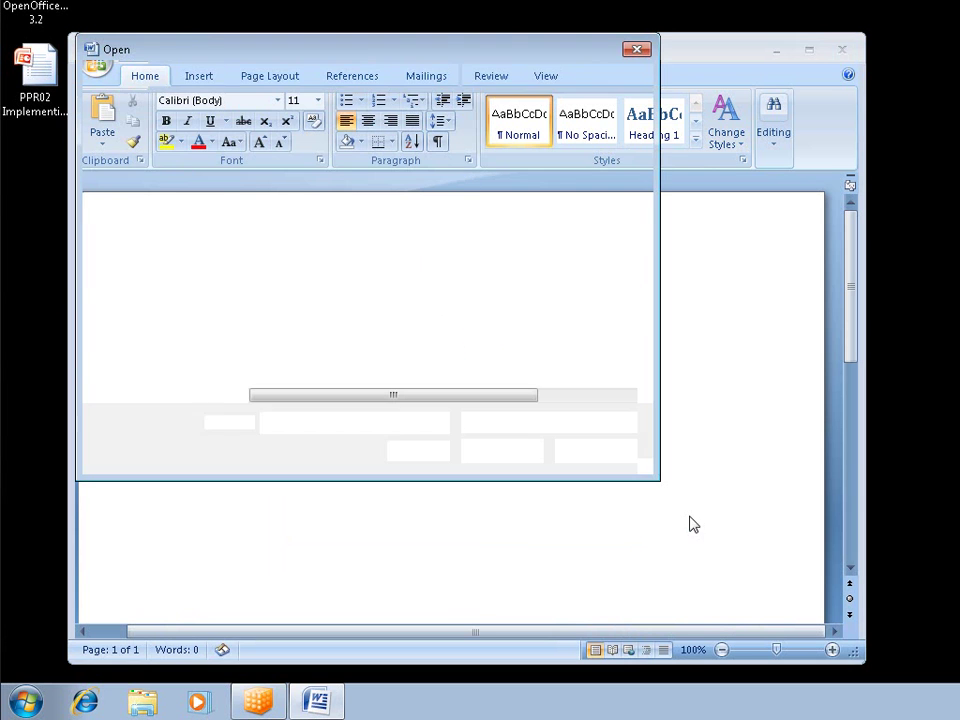
pyautogui.click(630, 424)
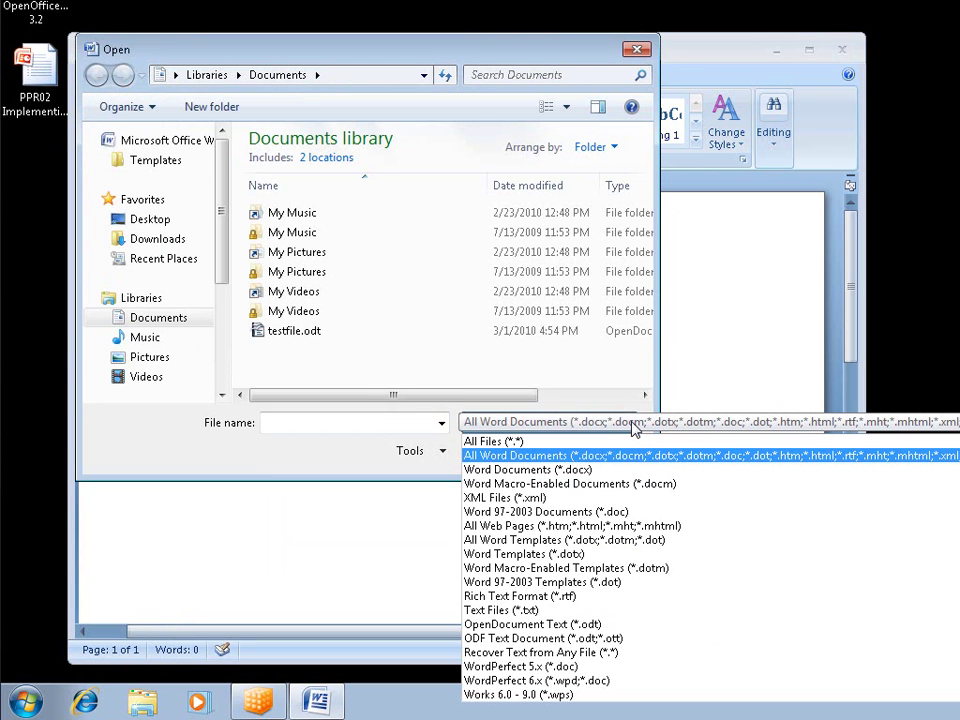
pyautogui.press('Up')
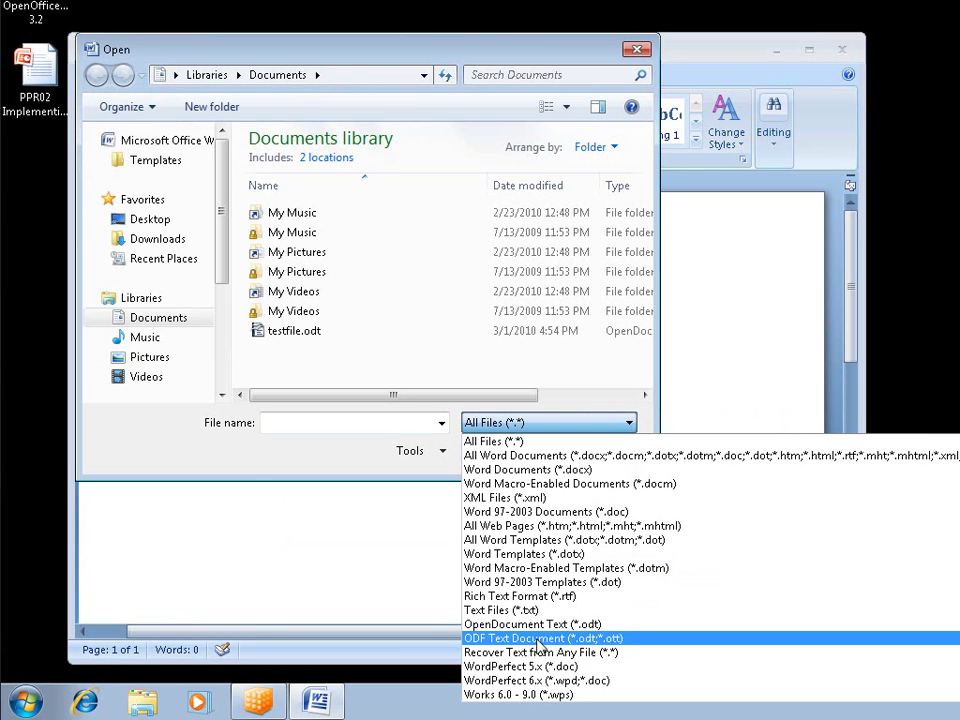
pyautogui.press('Up')
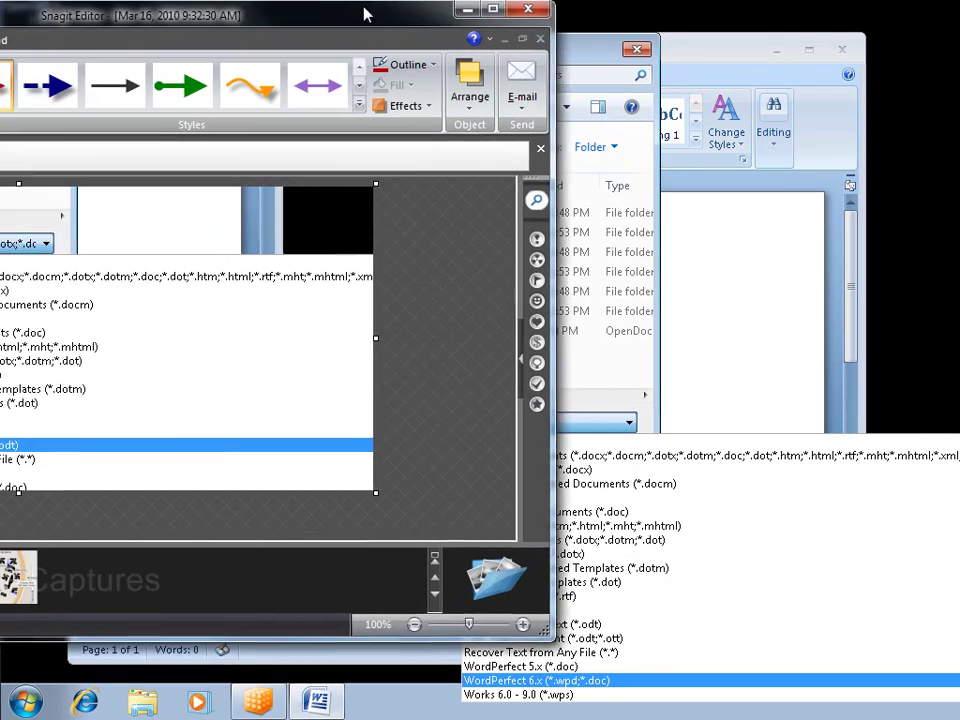
pyautogui.moveTo(365, 14); pyautogui.dragTo(509, 0)
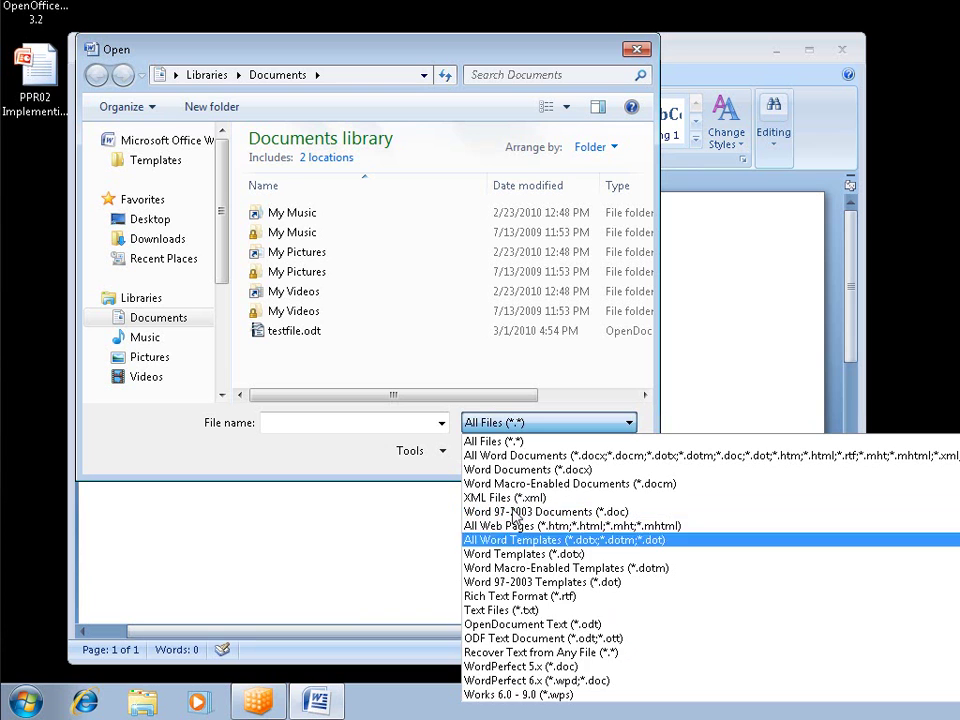
pyautogui.click(480, 455)
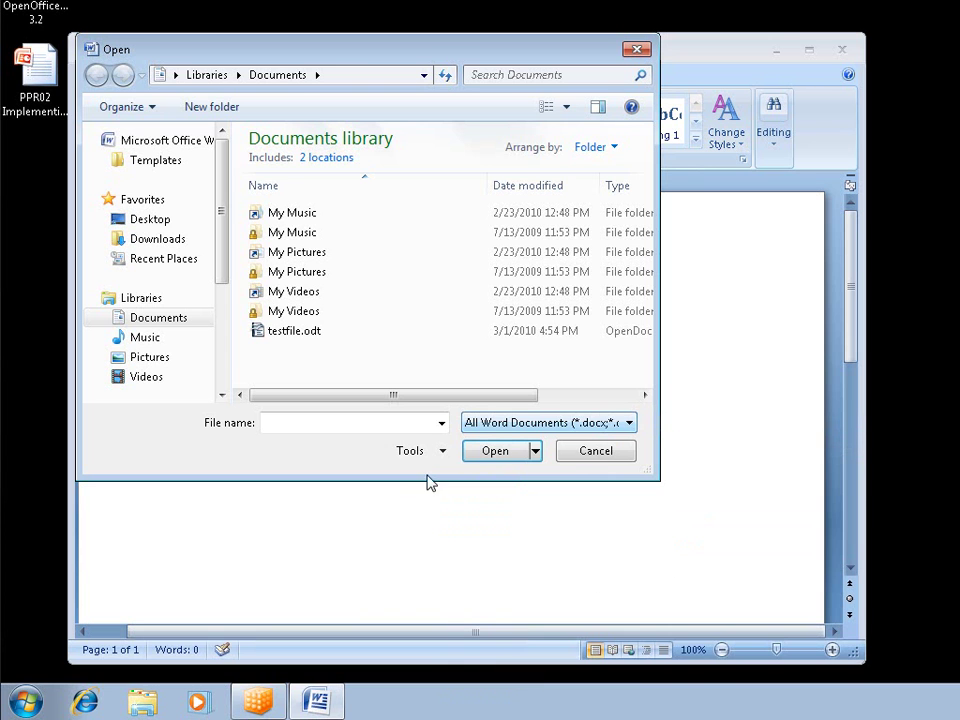
pyautogui.click(588, 455)
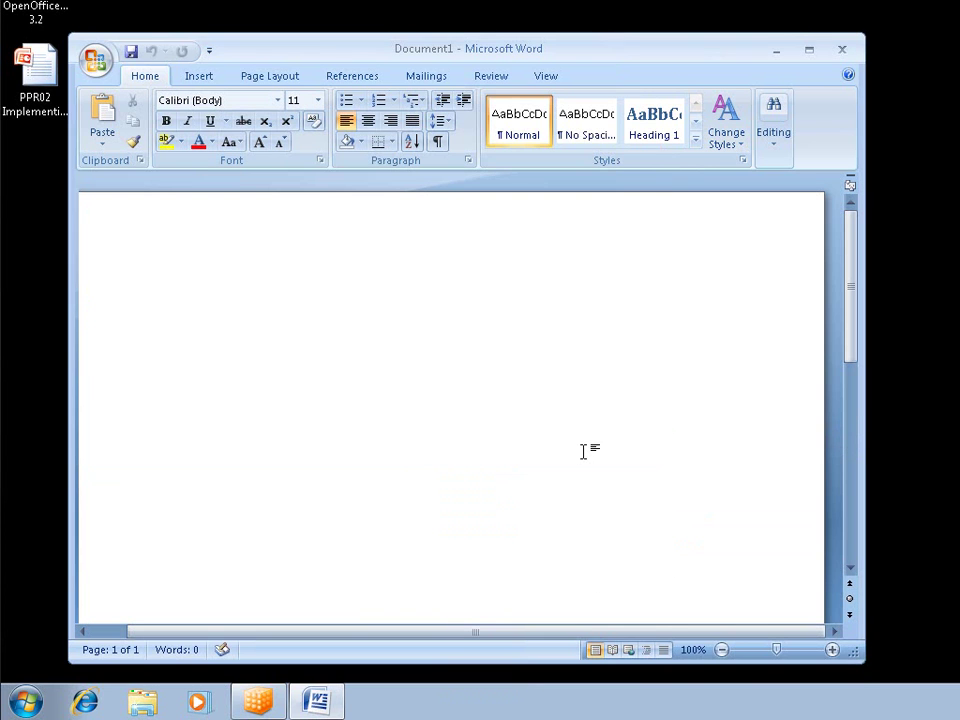
pyautogui.click(842, 51)
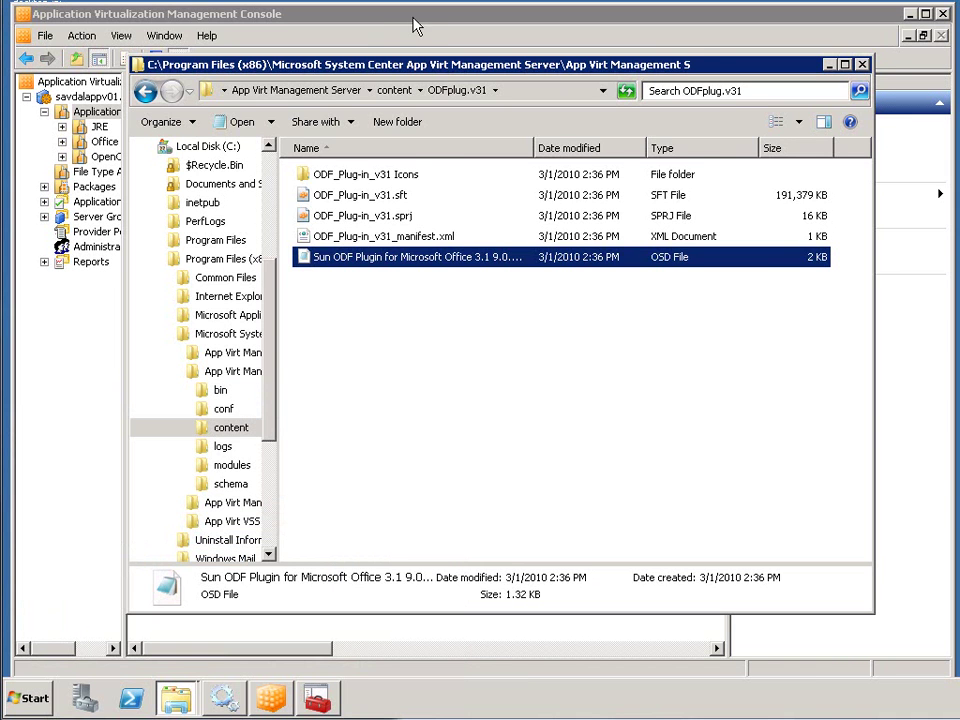
# - Back on the server, review the dependencies of the ODF_Plug-in_v31 and OpenOff_v32 packages in the Dynamic Suite Composition Tool, keeping the tool open
pyautogui.click(412, 25)
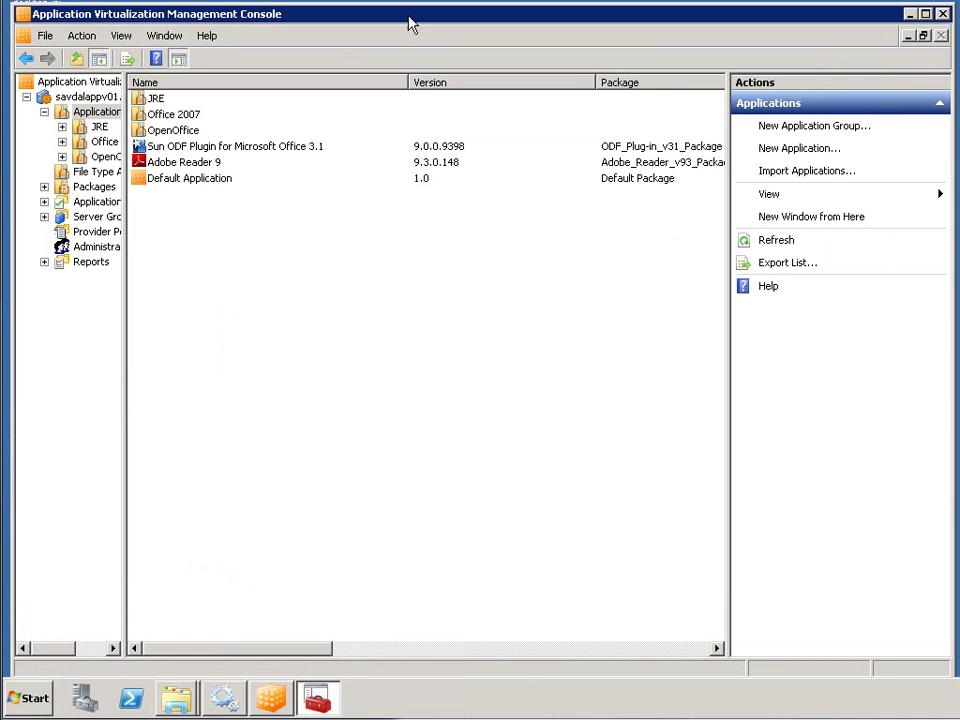
pyautogui.click(285, 708)
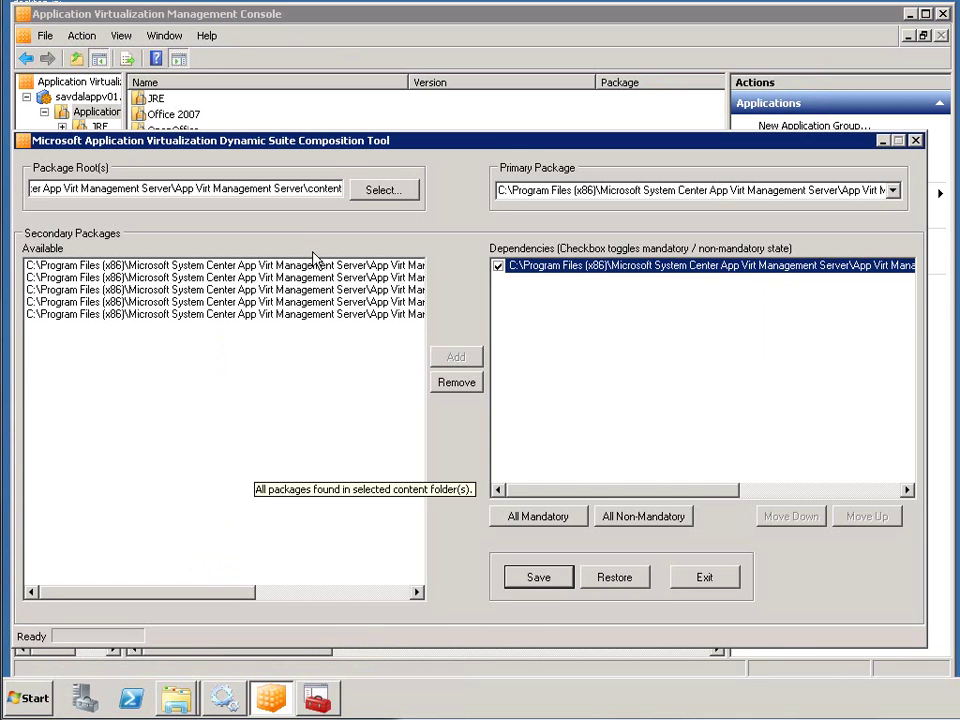
pyautogui.click(893, 190)
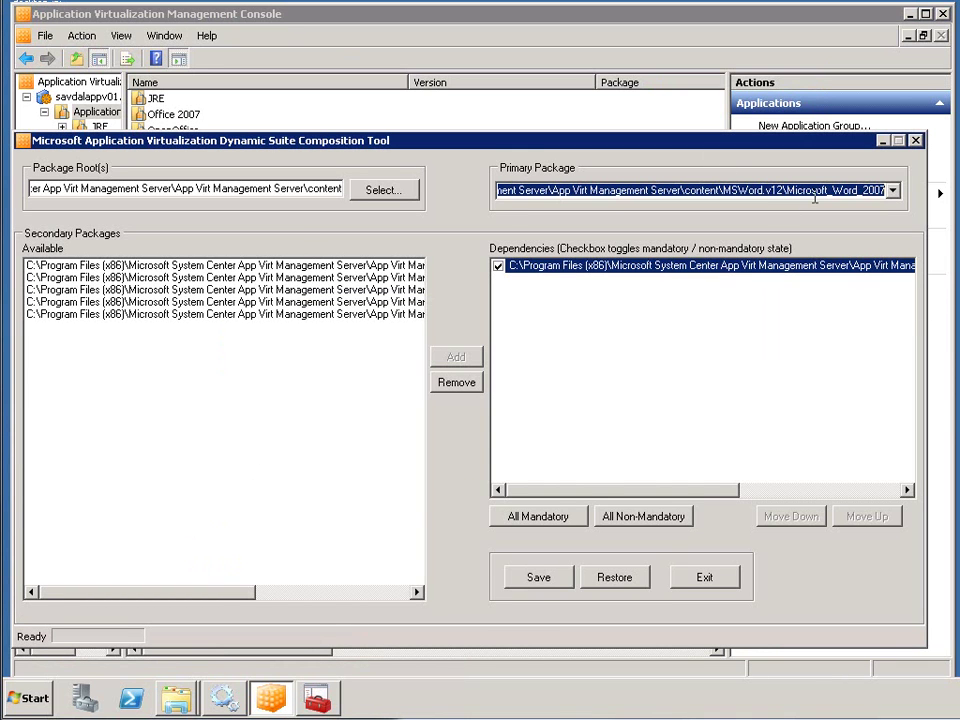
pyautogui.click(895, 190)
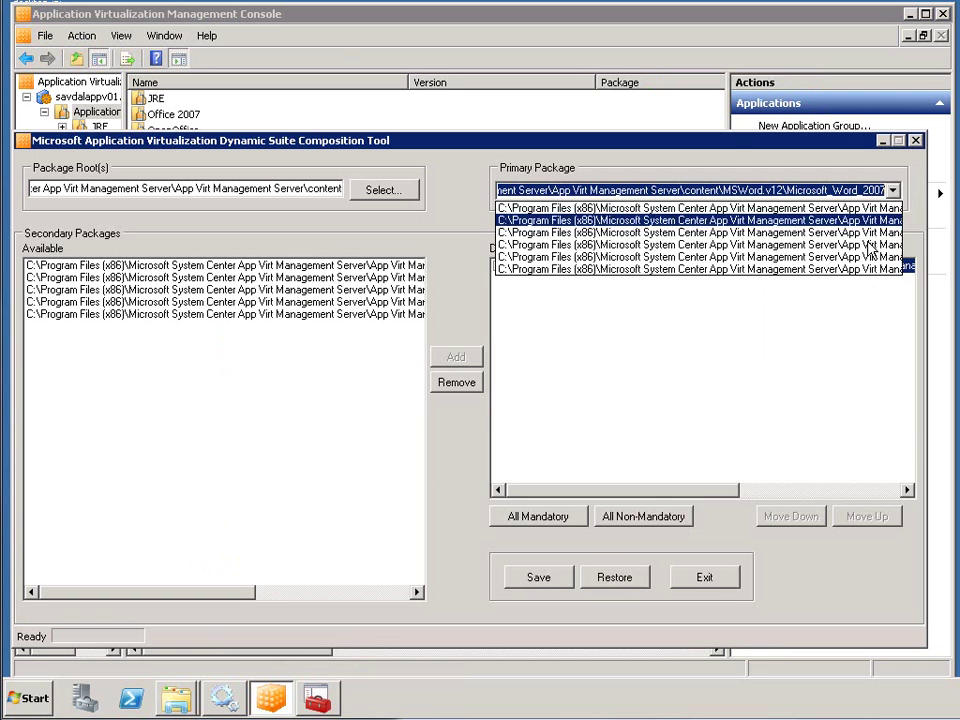
pyautogui.click(870, 247)
pyautogui.click(891, 191)
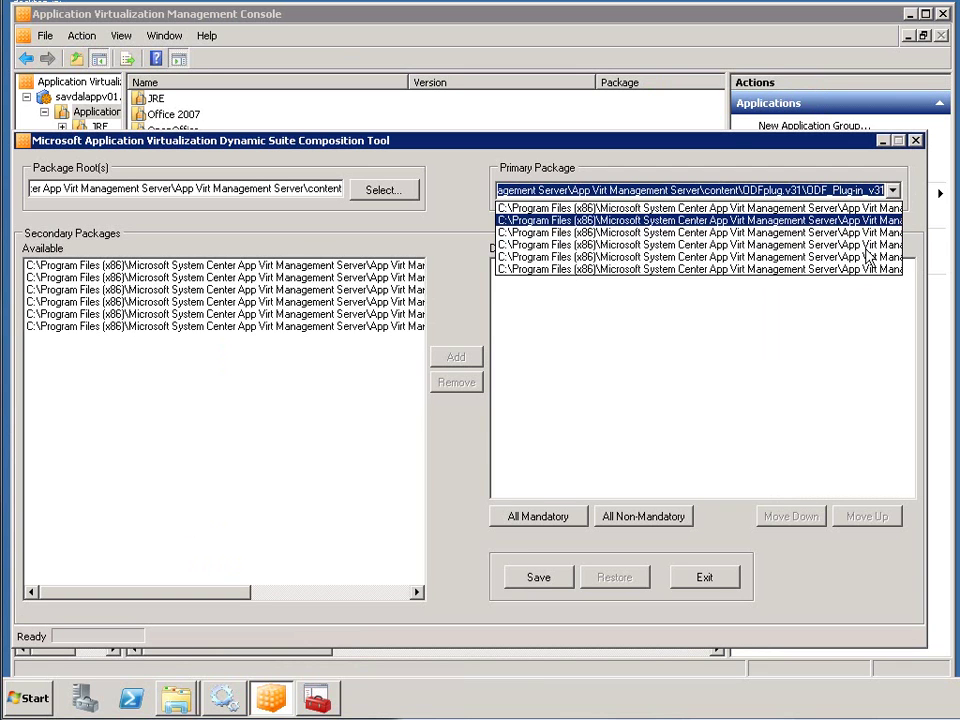
pyautogui.click(866, 258)
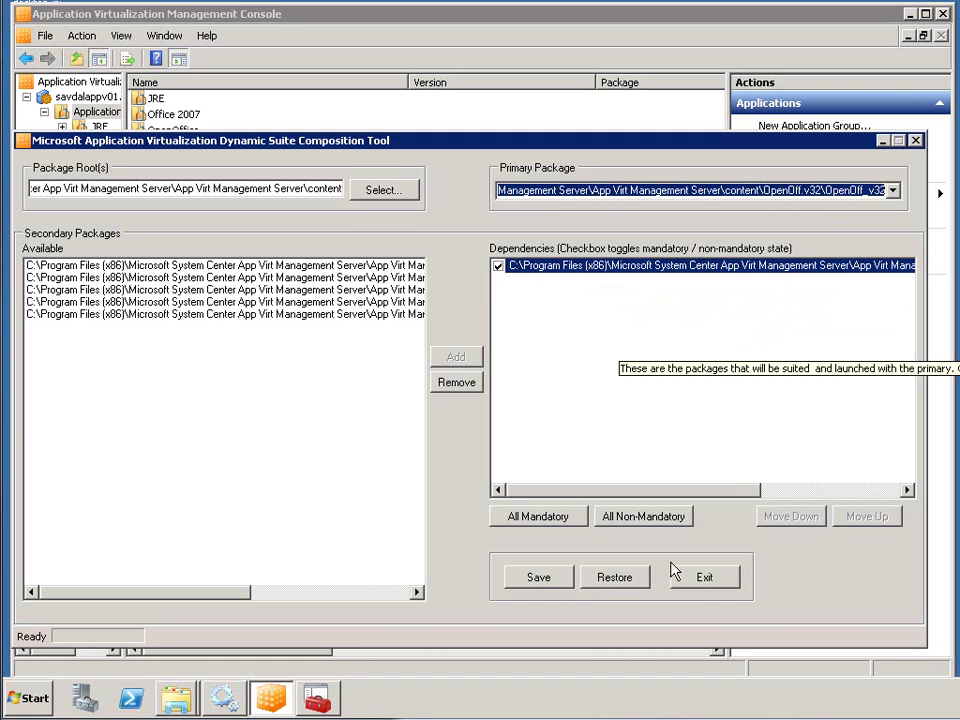
pyautogui.click(915, 141)
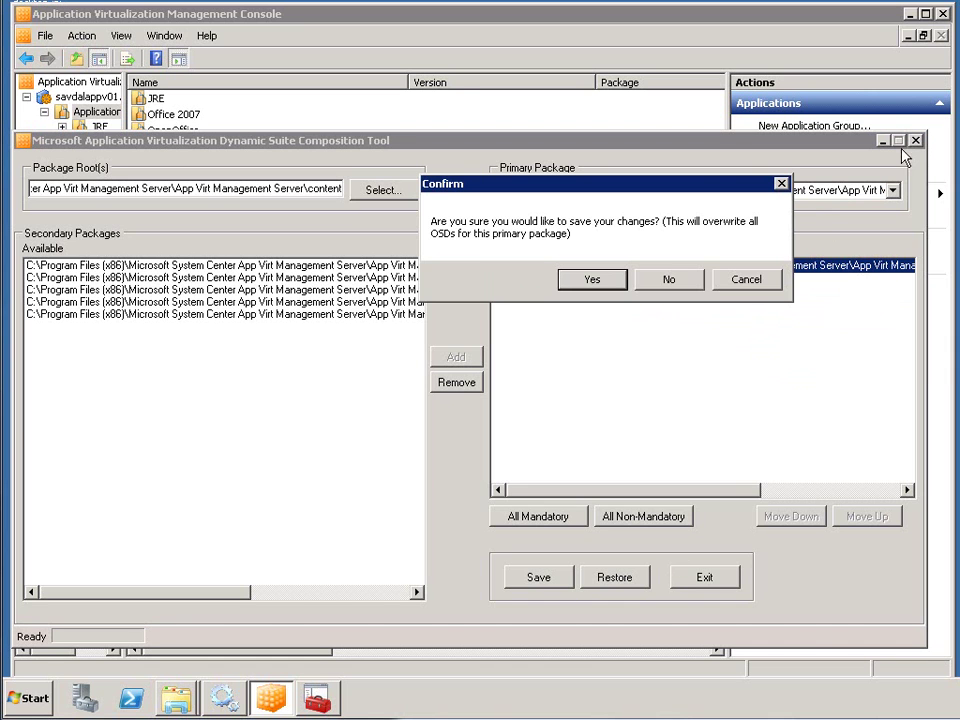
pyautogui.click(738, 282)
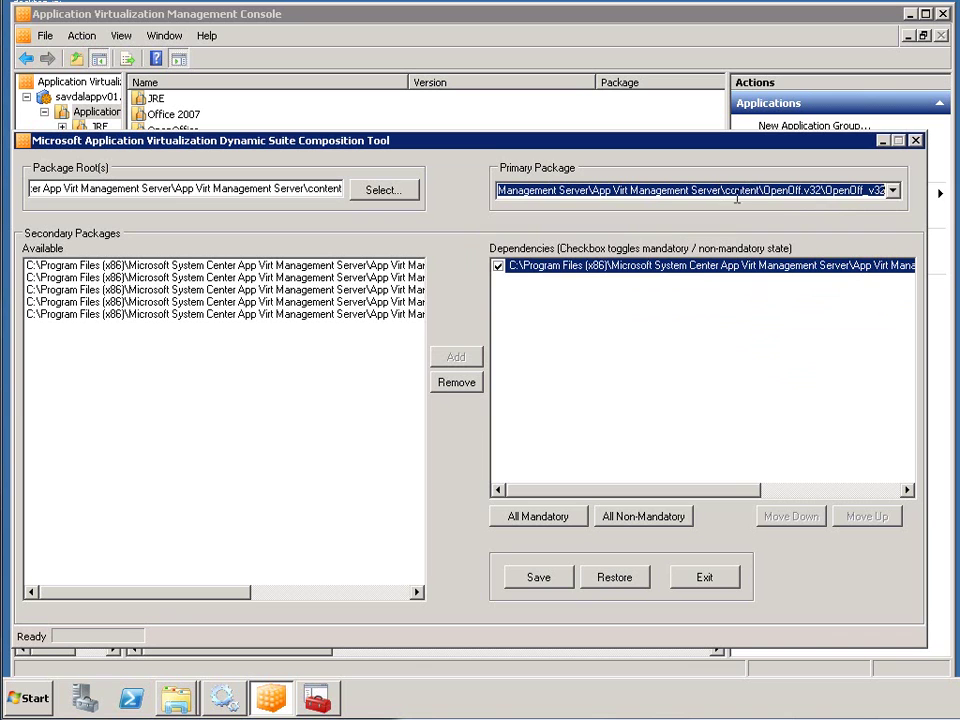
# - Select Microsoft_Word_2007 as the primary package, remove its ODF plug-in dependency, and save the change over the package's OSDs
pyautogui.click(893, 190)
pyautogui.click(858, 233)
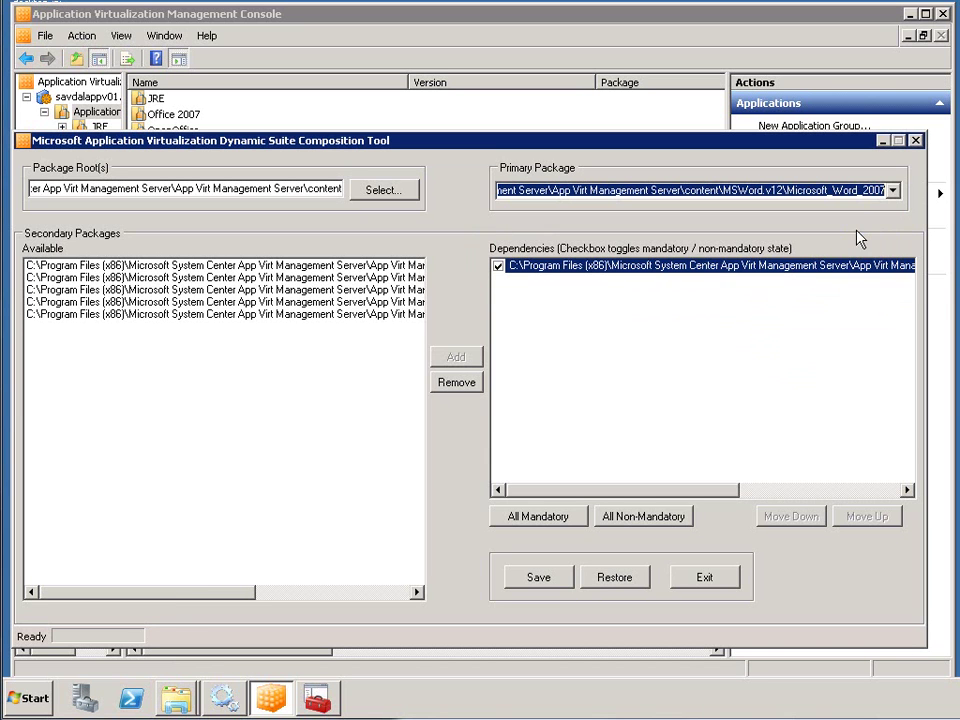
pyautogui.click(454, 382)
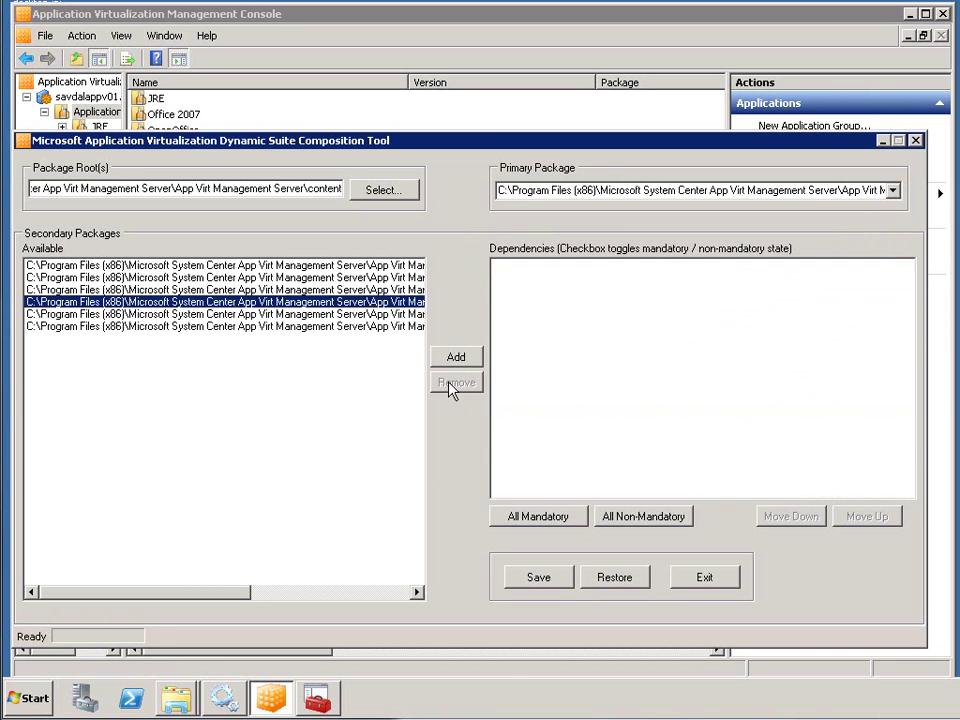
pyautogui.click(540, 578)
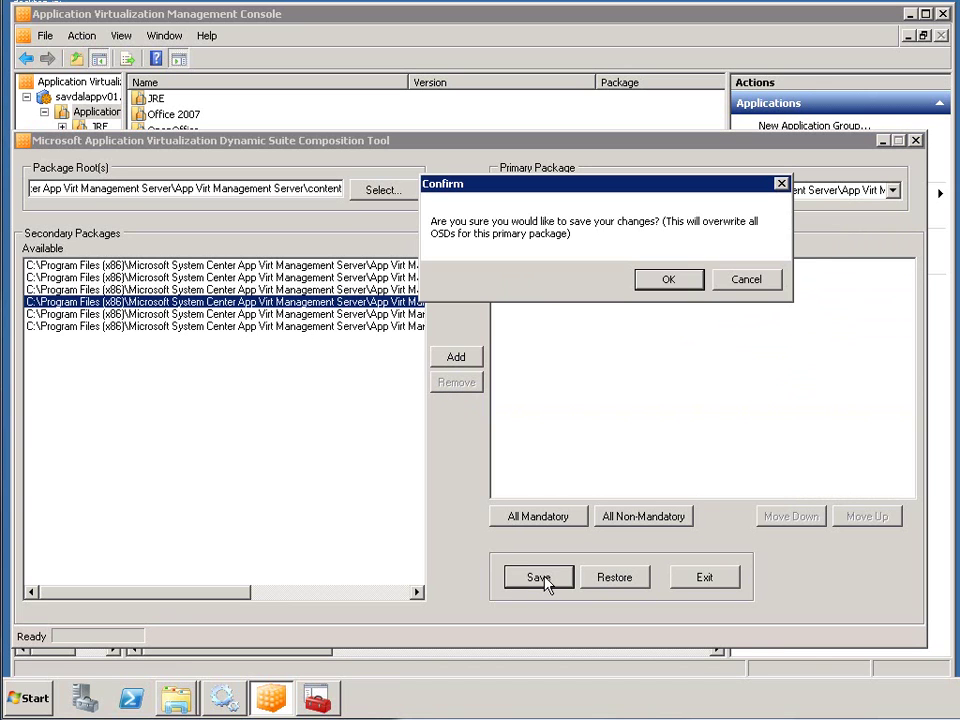
pyautogui.click(668, 280)
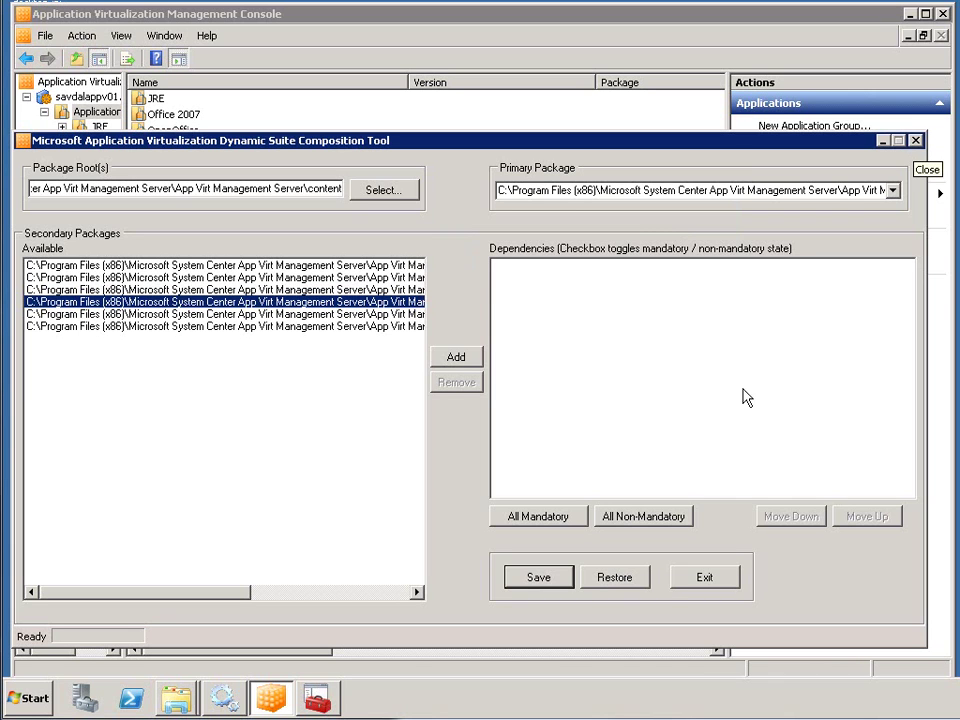
pyautogui.click(541, 582)
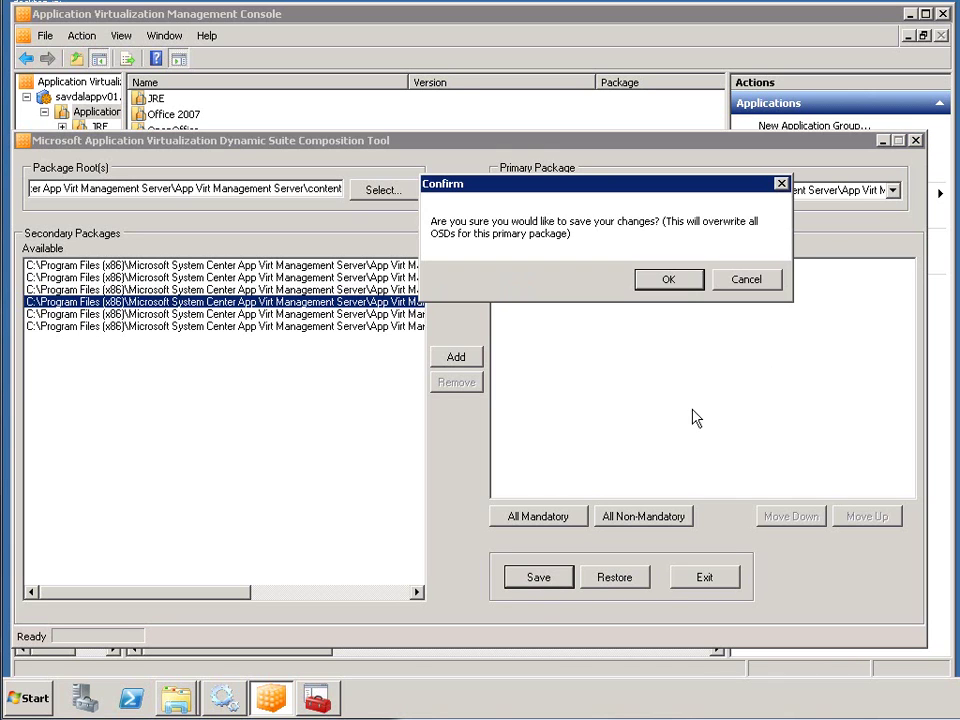
pyautogui.click(667, 279)
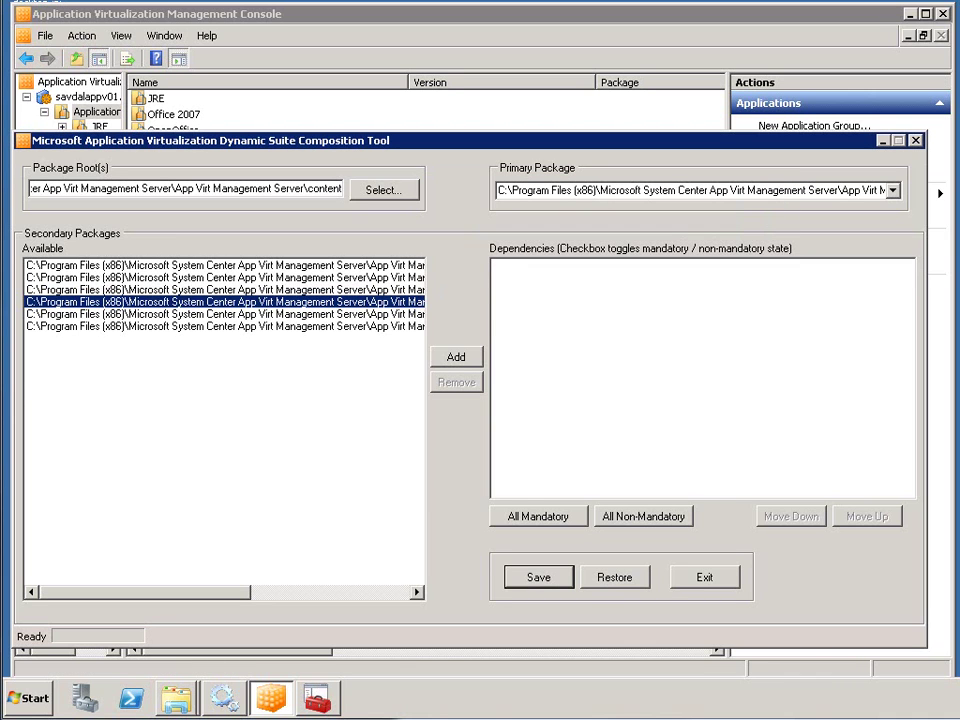